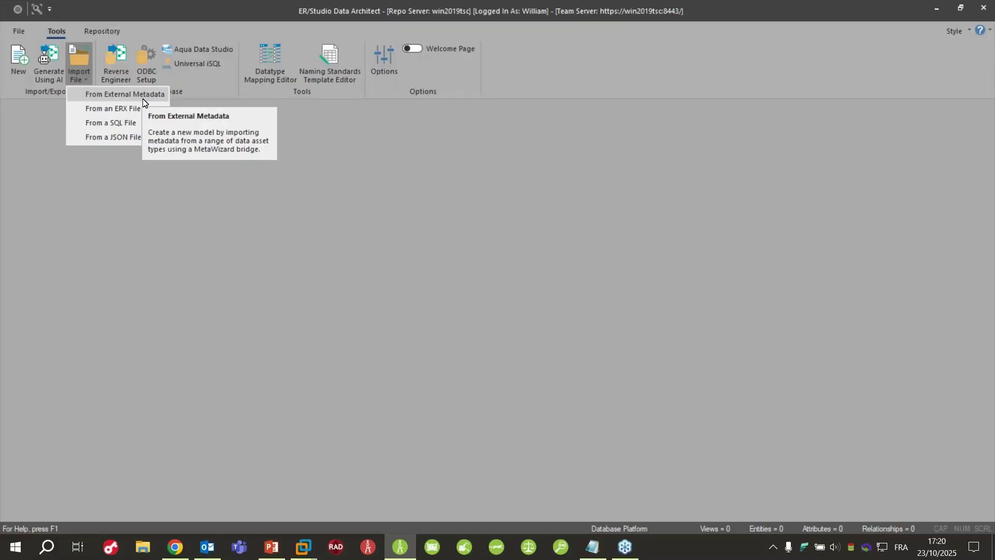
# Start creating a new model by importing it from External Metadata
pyautogui.click(21, 33)
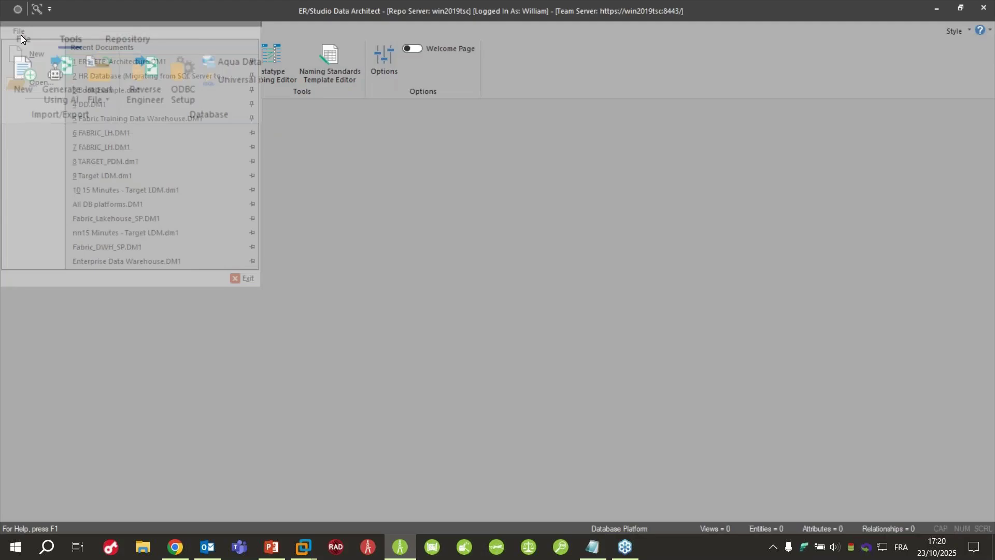
pyautogui.click(32, 53)
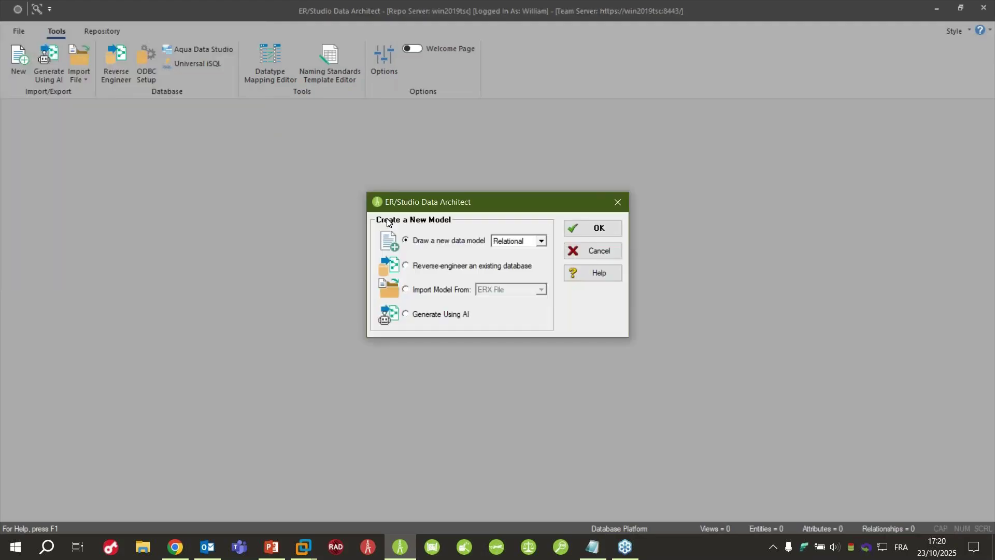
pyautogui.click(440, 291)
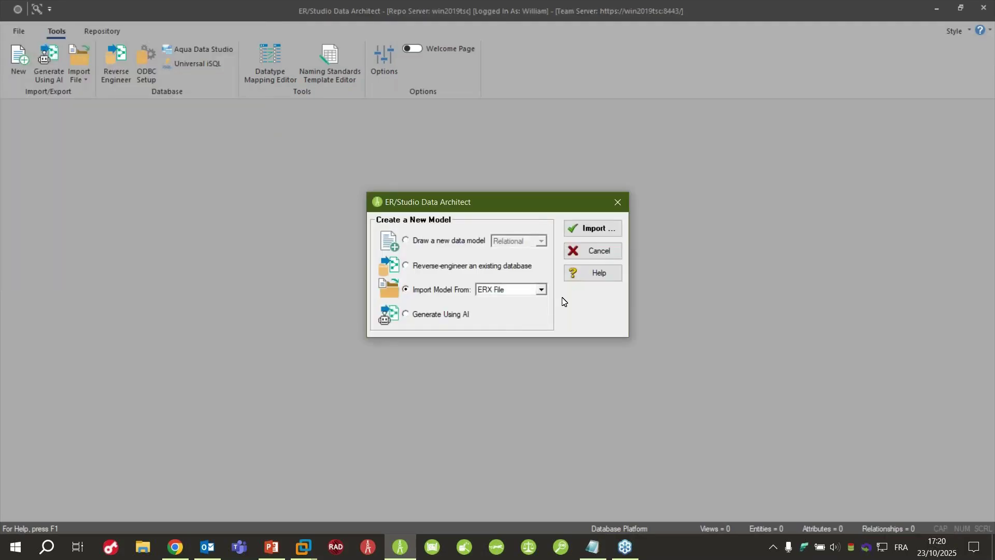
pyautogui.click(541, 291)
pyautogui.click(536, 310)
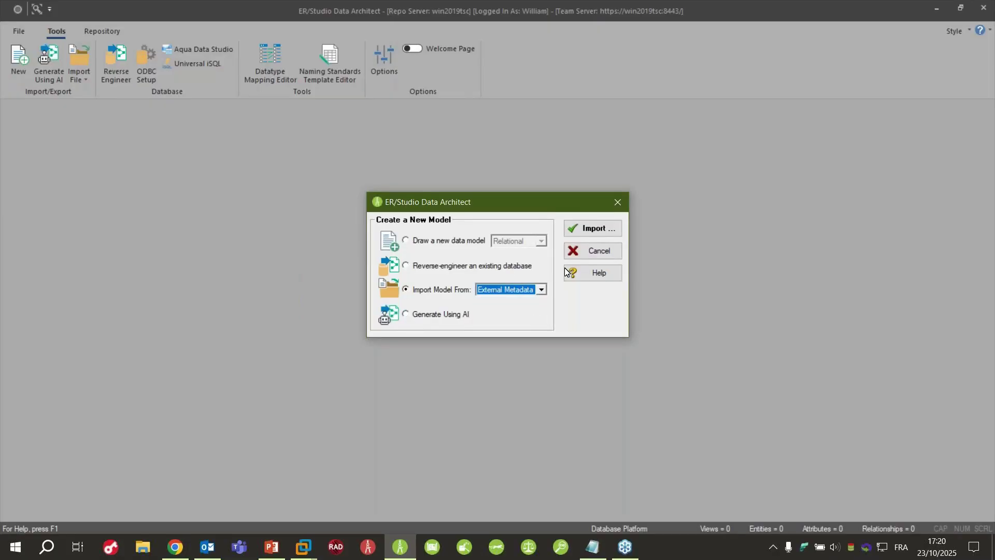
pyautogui.click(595, 228)
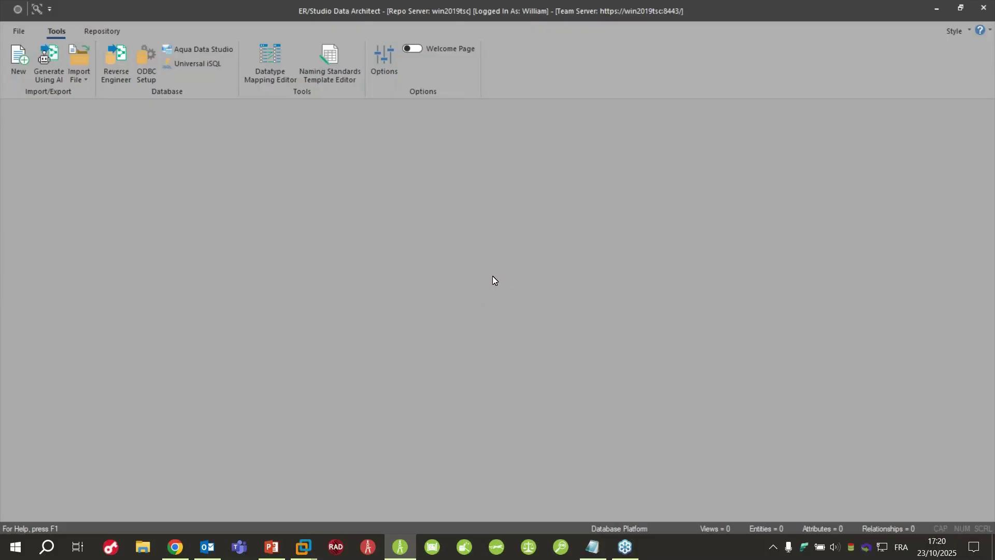
# Switch to Chrome and examine the erwin and SAP PowerDesigner import bridges on the ER/Studio MetaWizard Import/Export Bridges page
pyautogui.click(174, 548)
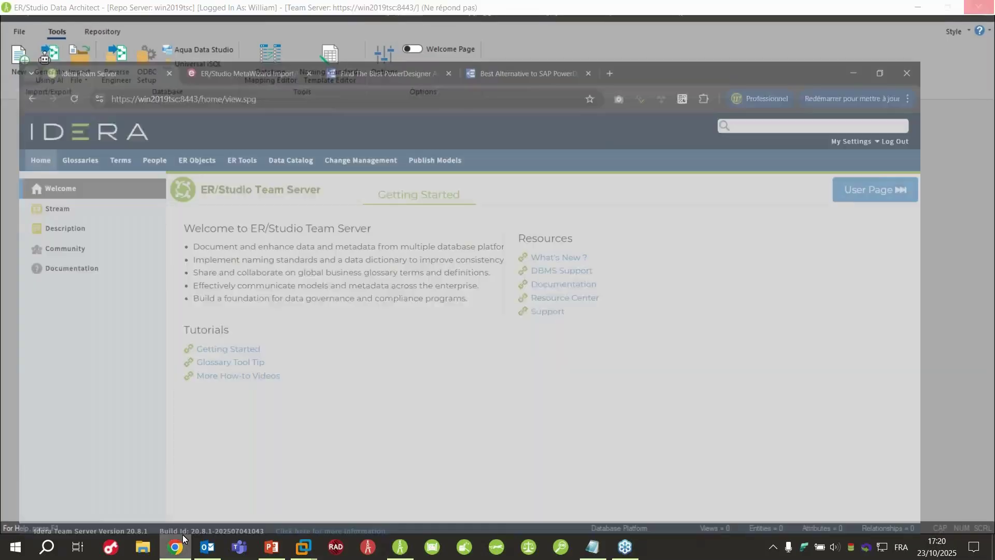
pyautogui.click(268, 14)
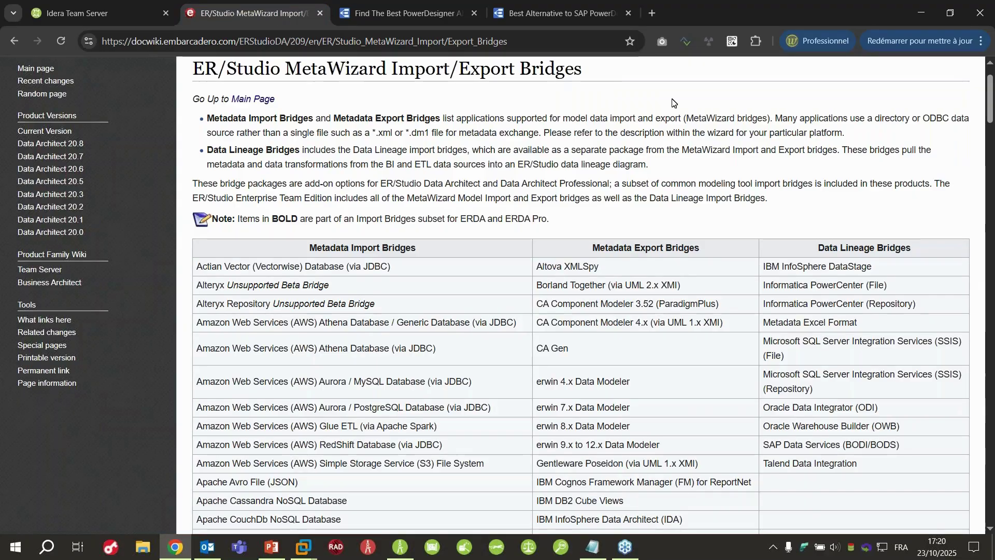
pyautogui.scroll(-1, 686, 197)
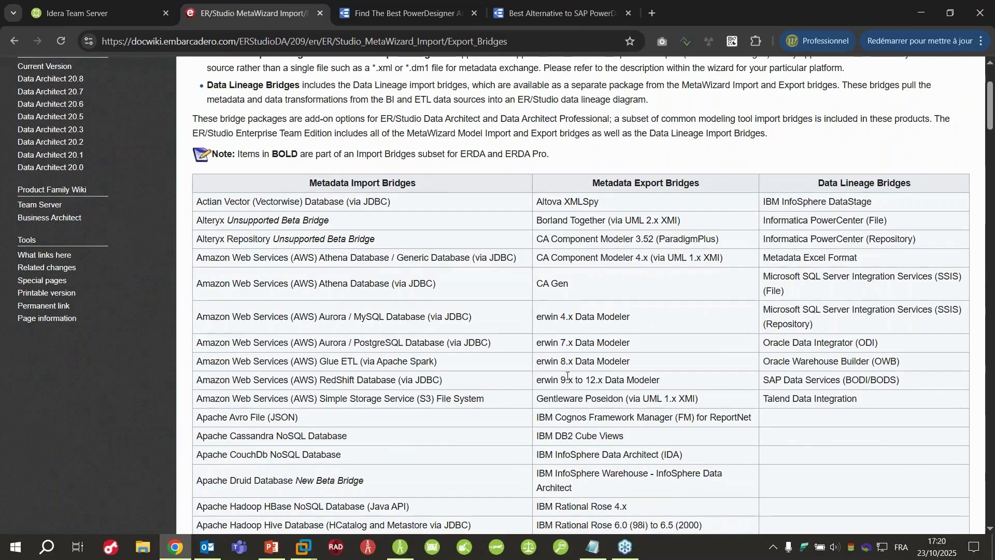
pyautogui.scroll(-1, 546, 378)
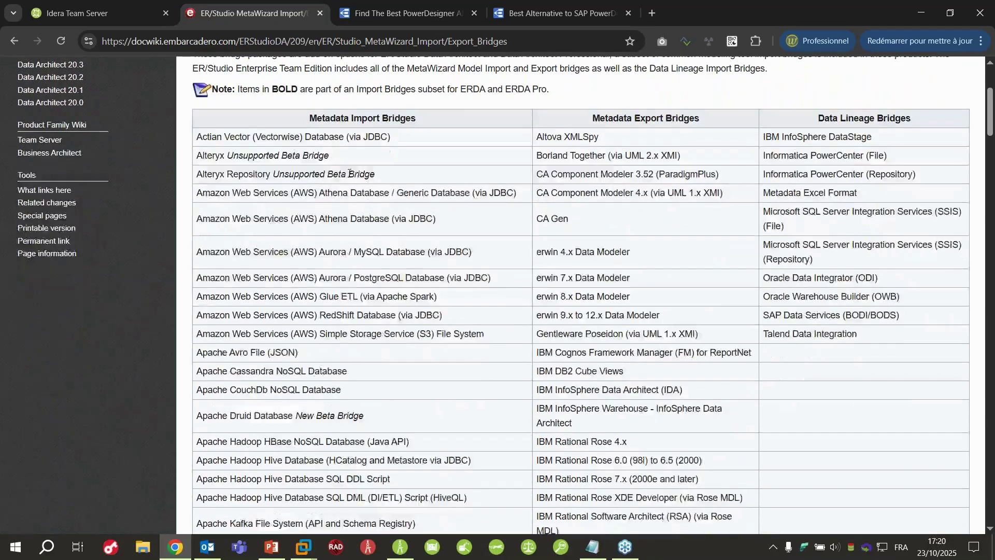
pyautogui.scroll(-1, 337, 171)
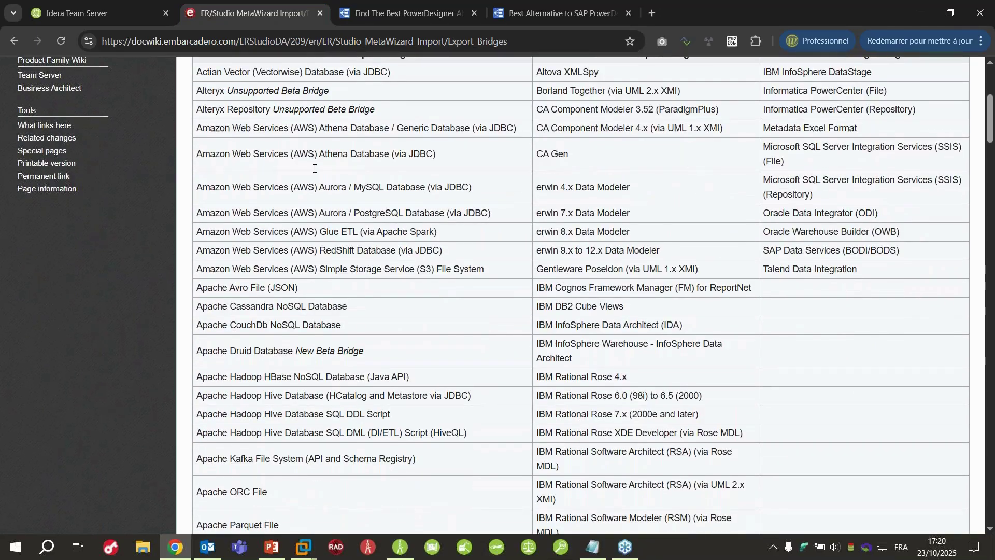
pyautogui.scroll(-8, 315, 169)
pyautogui.scroll(-8, 366, 423)
pyautogui.moveTo(229, 218); pyautogui.dragTo(244, 350)
pyautogui.click(291, 383)
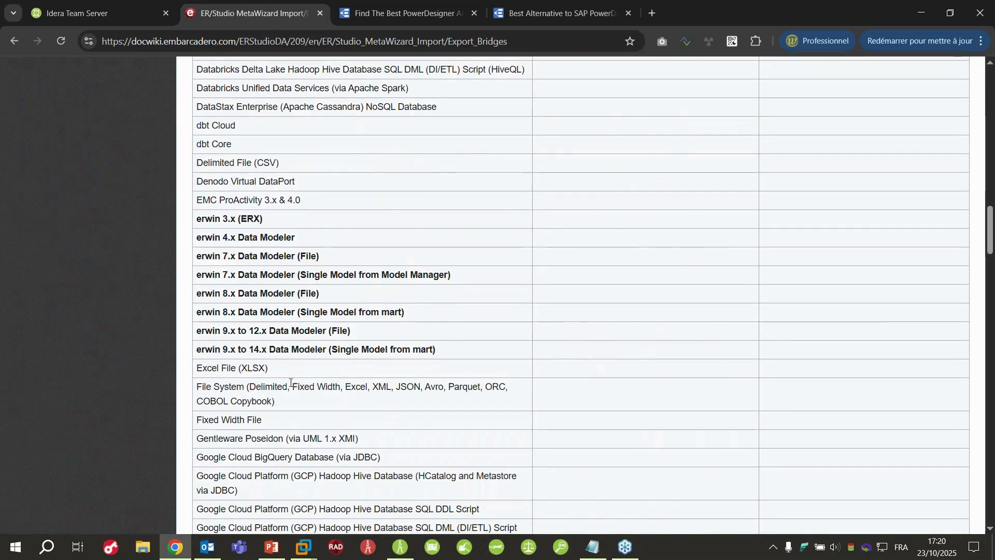
pyautogui.scroll(-20, 291, 383)
pyautogui.scroll(-1, 285, 377)
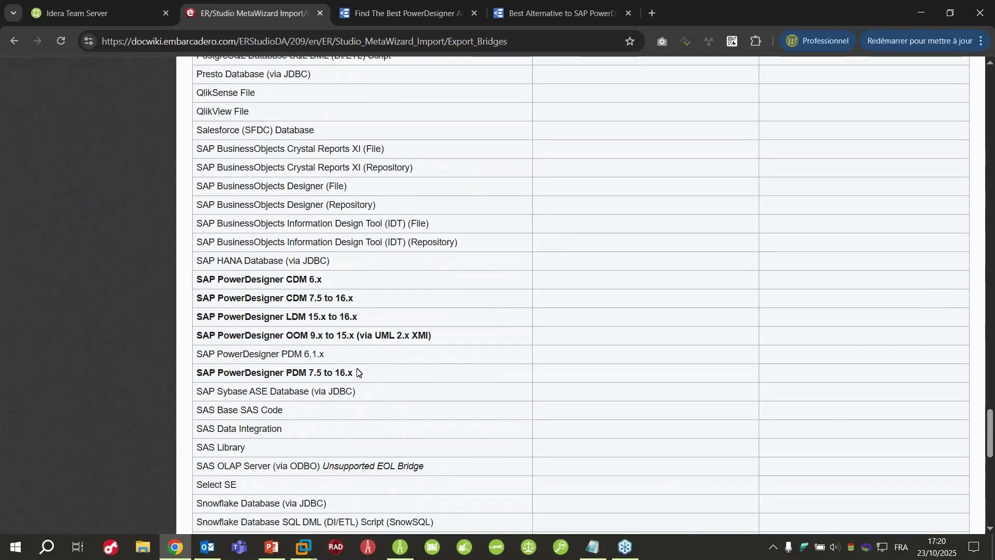
pyautogui.moveTo(245, 280); pyautogui.dragTo(294, 355)
pyautogui.click(294, 355)
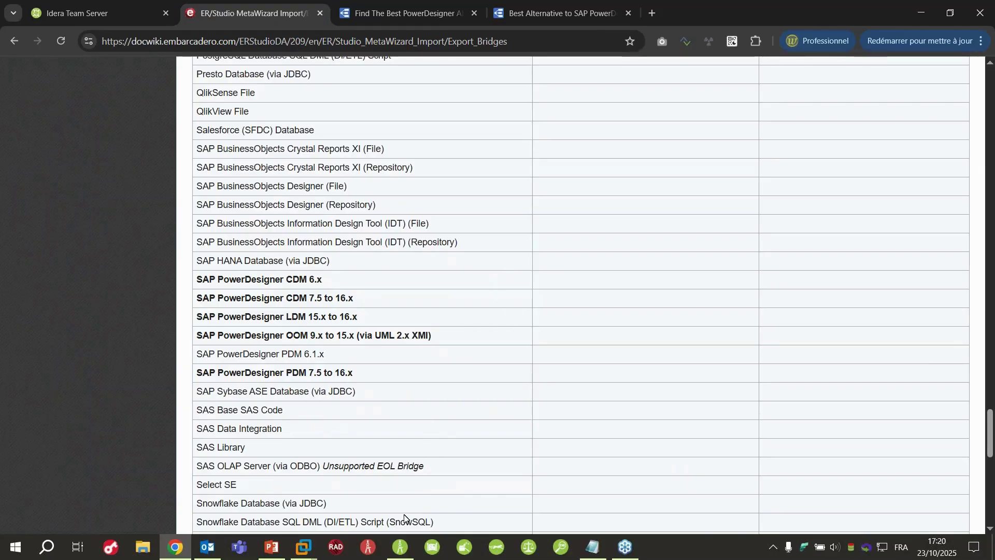
# Switch back to ER/Studio Data Architect and set the import source to SAP PowerDesigner LDM 15.x to 16.x
pyautogui.click(402, 547)
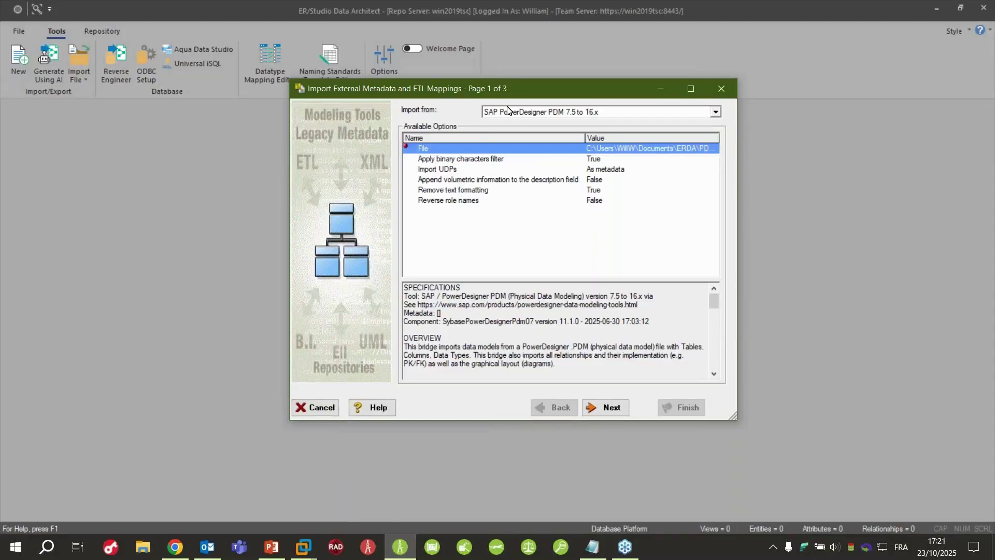
pyautogui.click(715, 112)
pyautogui.scroll(3, 714, 120)
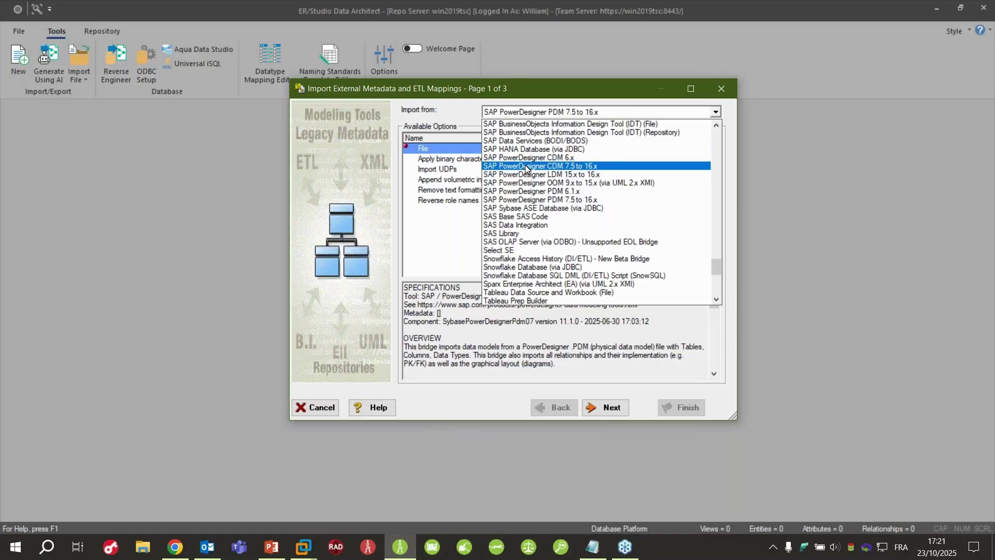
pyautogui.click(579, 176)
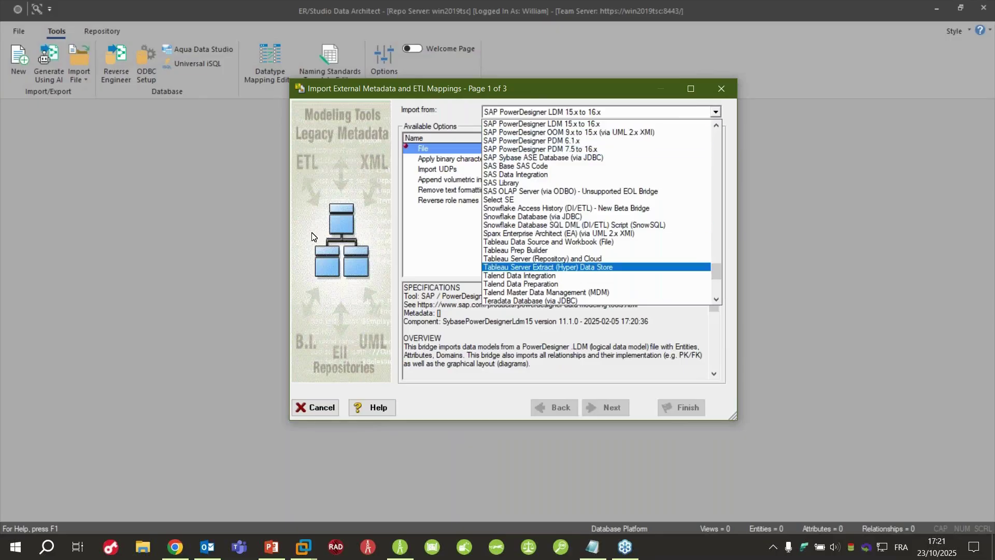
pyautogui.press('Escape')
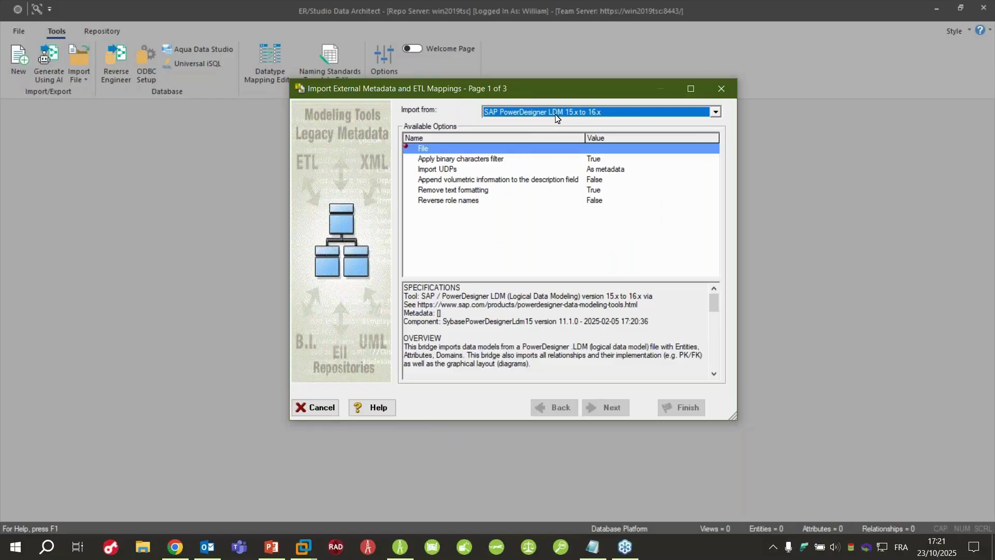
# Read the LDM bridge's specifications, overview and FAQ, especially on handling shortcuts to external entities and merging models before import
pyautogui.moveTo(426, 298); pyautogui.dragTo(479, 344)
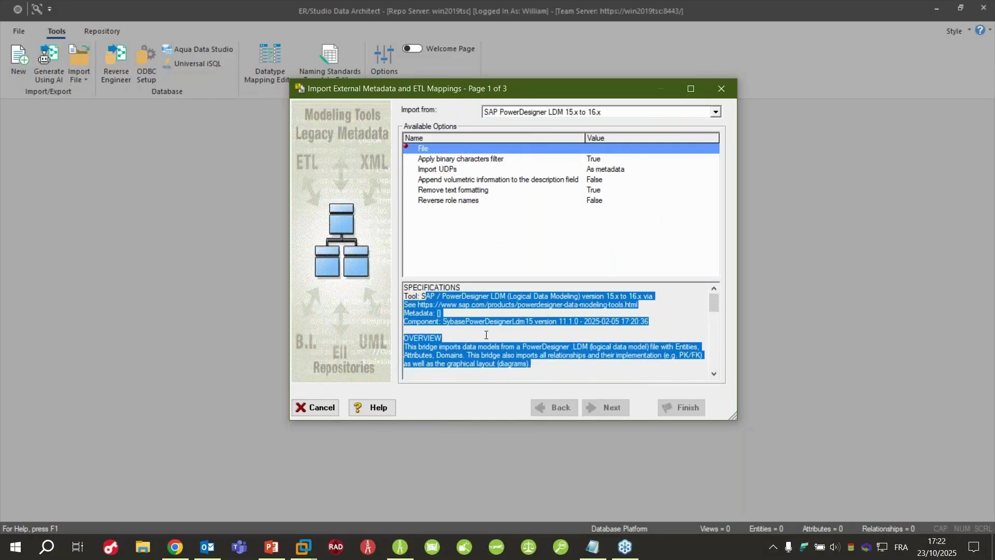
pyautogui.click(487, 331)
pyautogui.moveTo(404, 338); pyautogui.dragTo(534, 367)
pyautogui.click(559, 369)
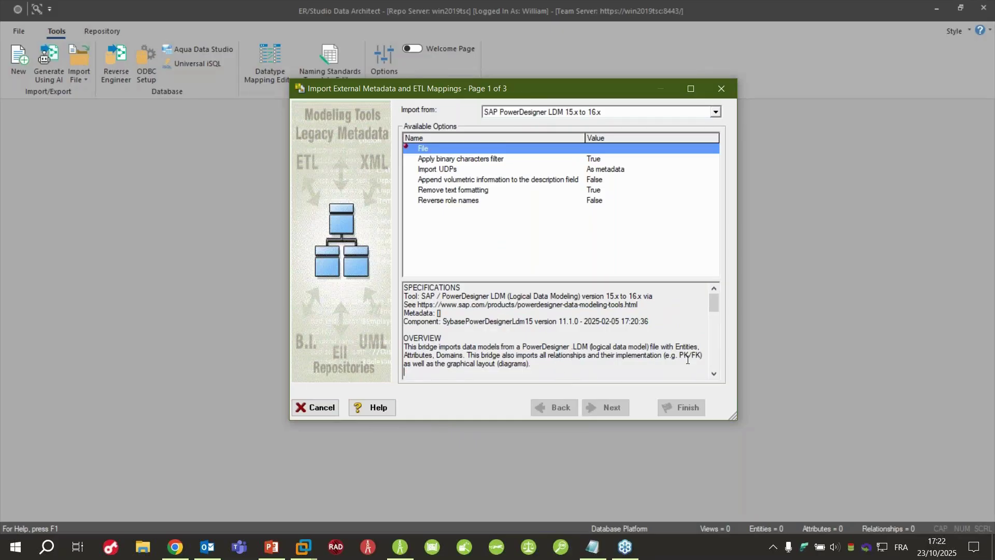
pyautogui.scroll(-4, 527, 370)
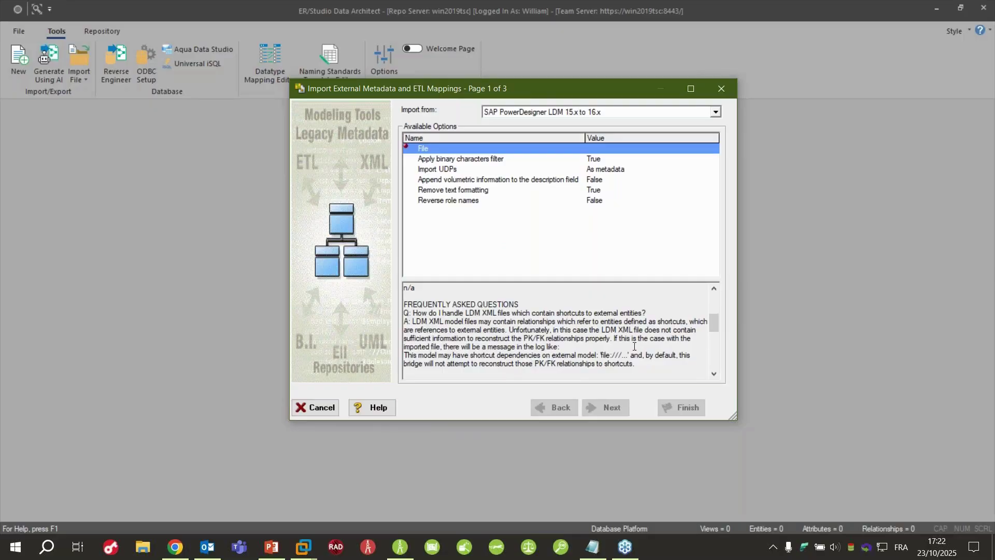
pyautogui.scroll(-5, 633, 347)
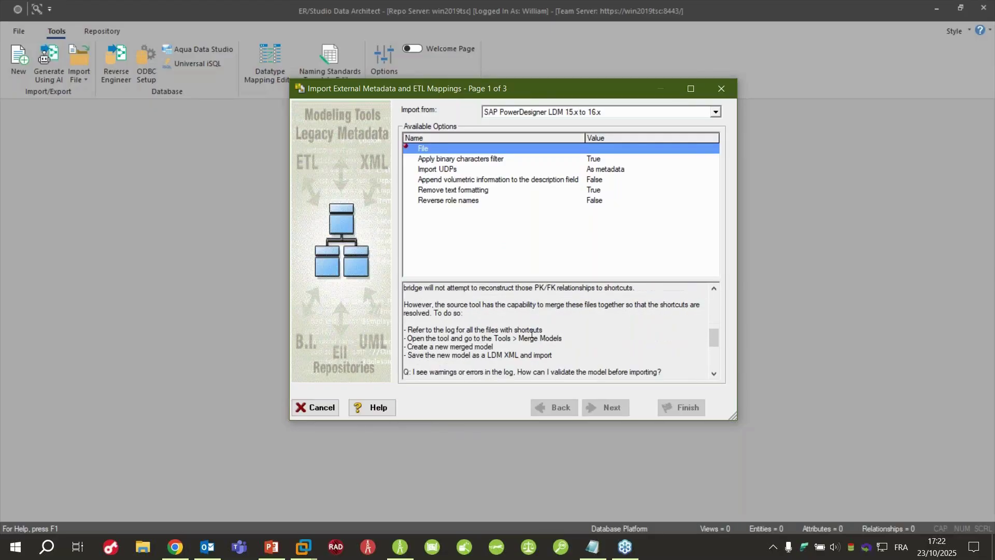
pyautogui.scroll(1, 546, 346)
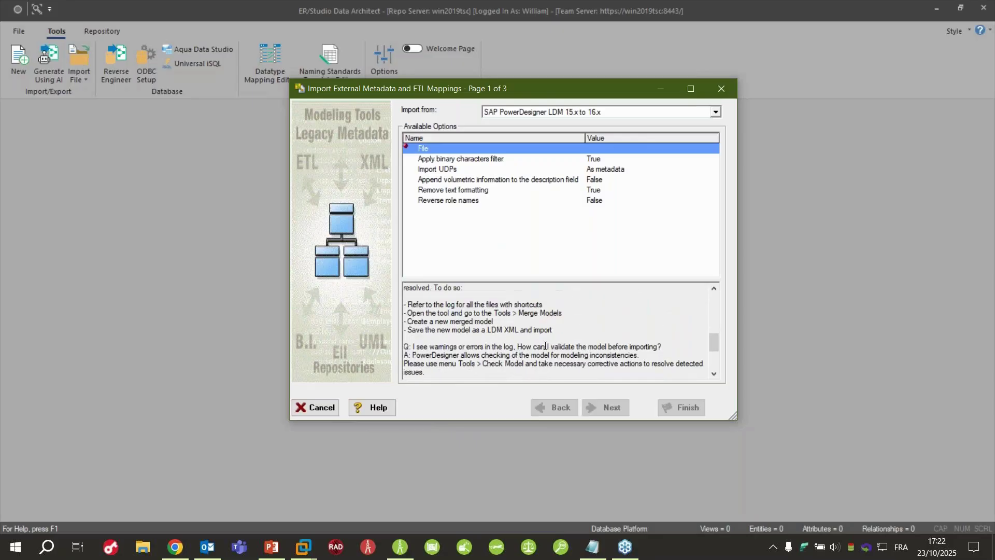
pyautogui.scroll(1, 534, 339)
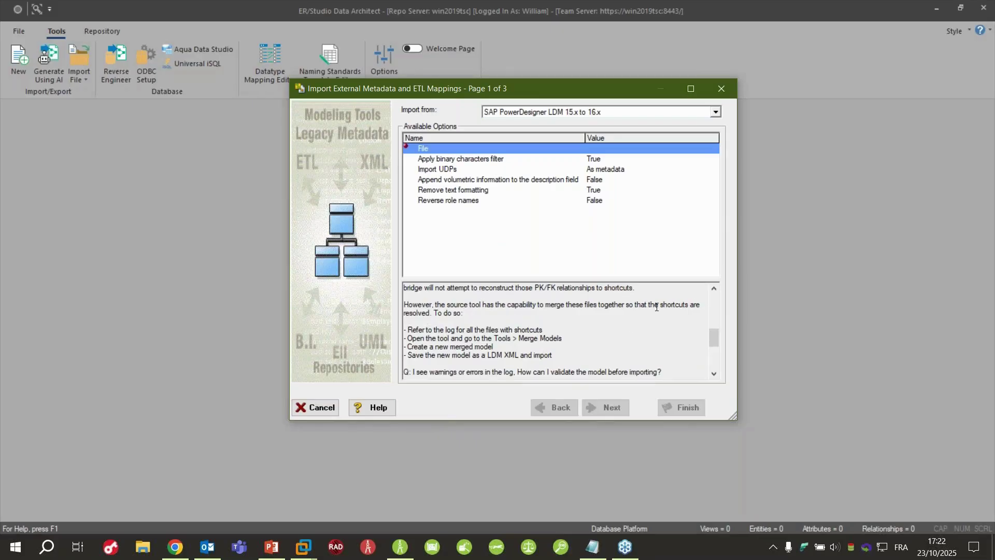
pyautogui.moveTo(453, 328); pyautogui.dragTo(586, 367)
pyautogui.click(570, 359)
pyautogui.moveTo(440, 340); pyautogui.dragTo(584, 344)
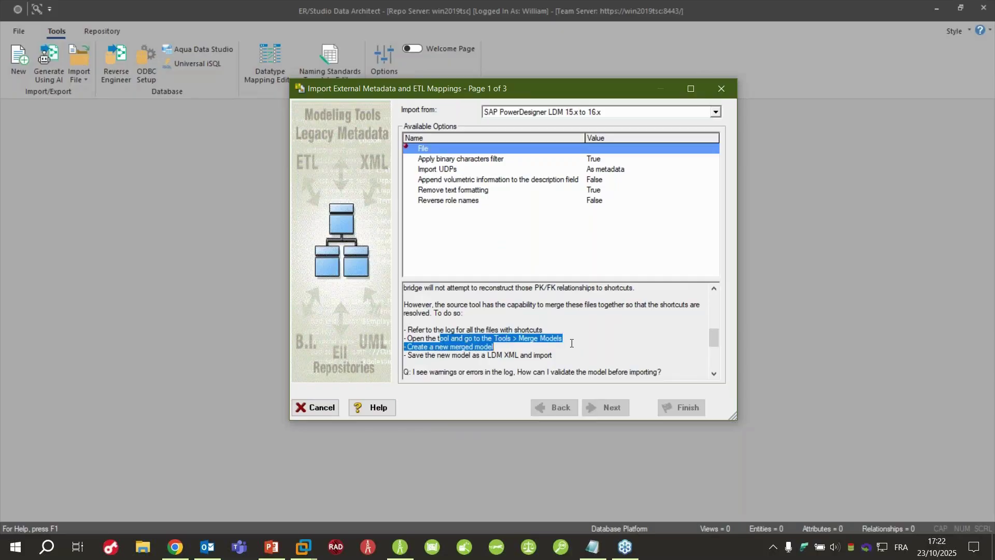
pyautogui.click(572, 343)
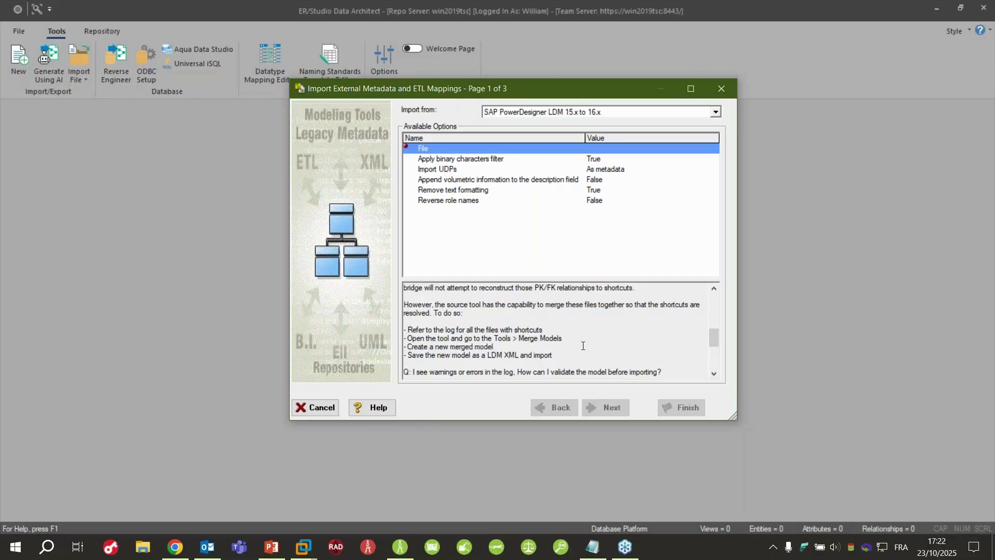
pyautogui.scroll(3, 584, 344)
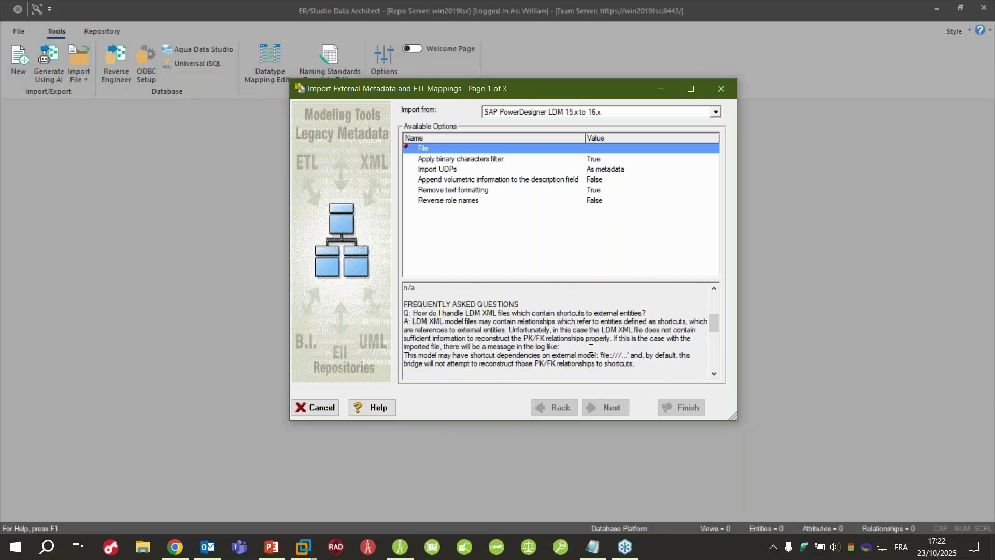
pyautogui.moveTo(466, 314); pyautogui.dragTo(507, 312)
pyautogui.click(530, 319)
# Choose Target LDM.ldm from the Documents\ERDA\PD folder as the file to import and continue to the wizard's second page
pyautogui.click(714, 149)
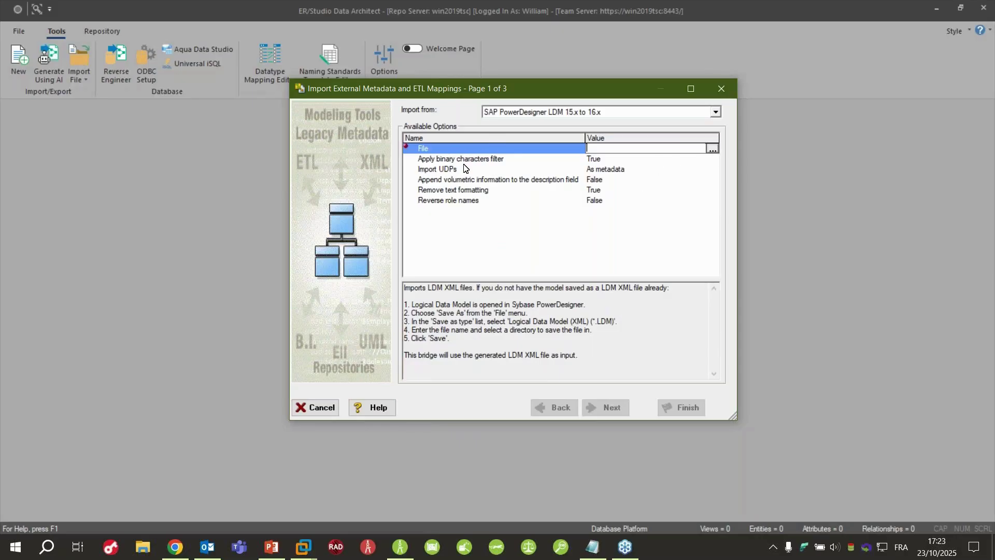
pyautogui.click(713, 149)
pyautogui.click(712, 148)
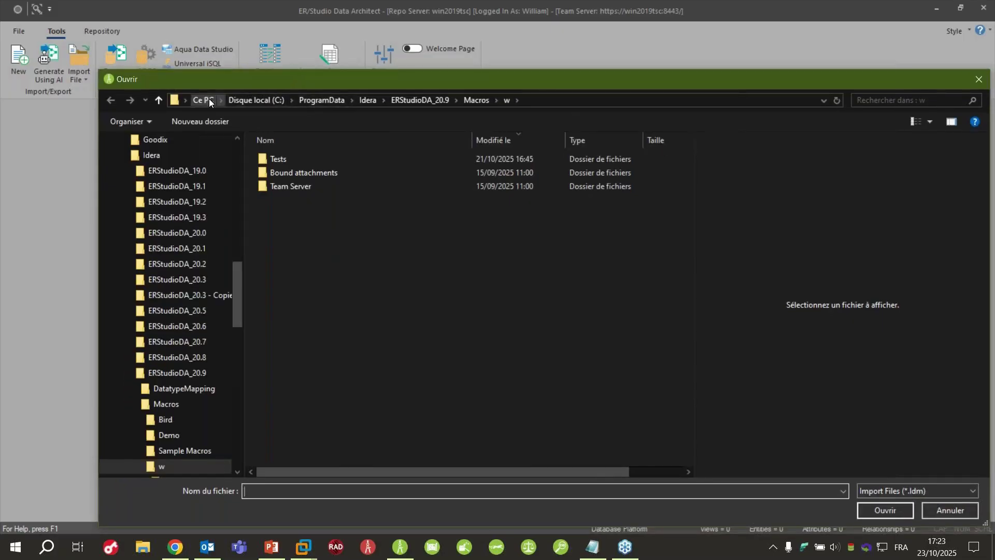
pyautogui.click(208, 100)
pyautogui.click(150, 177)
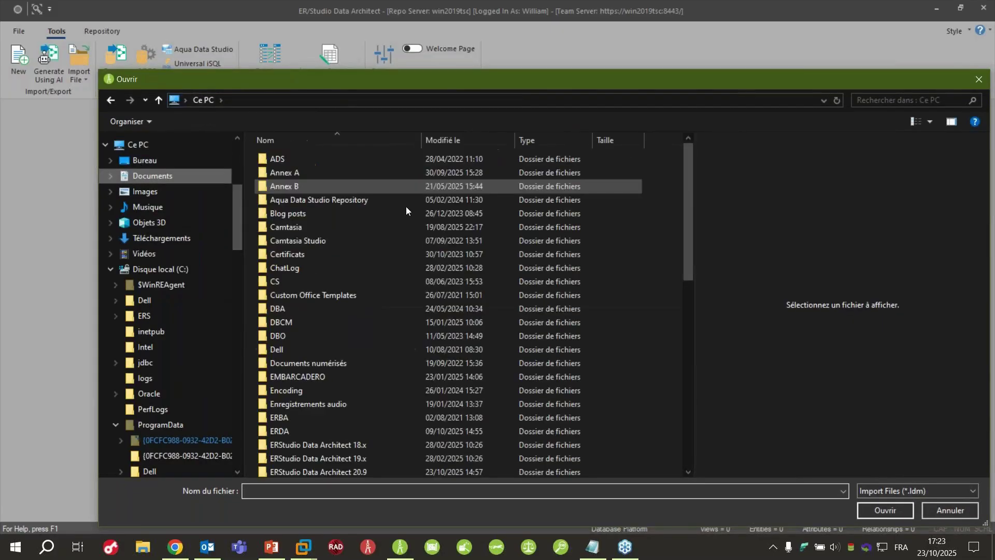
pyautogui.scroll(-2, 363, 319)
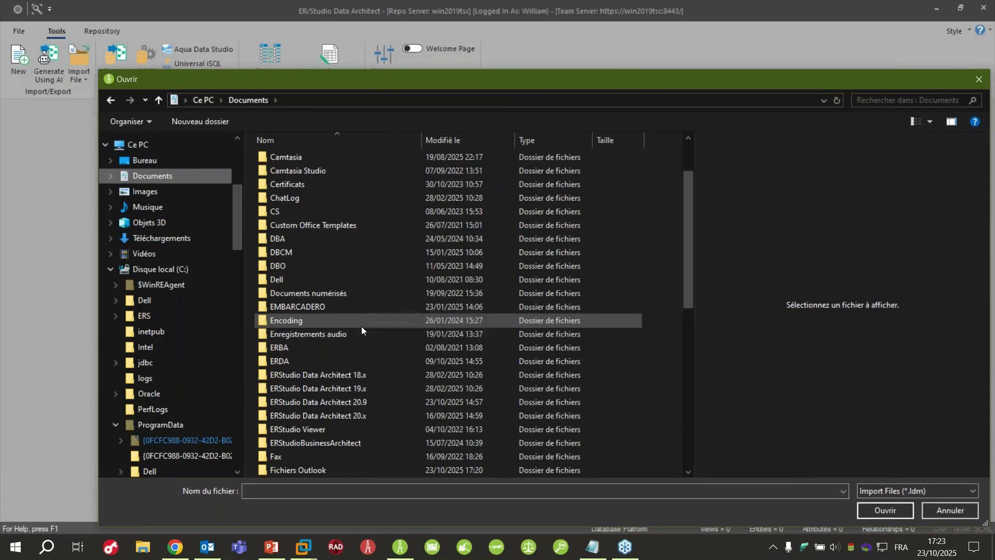
pyautogui.doubleClick(317, 359)
pyautogui.doubleClick(281, 225)
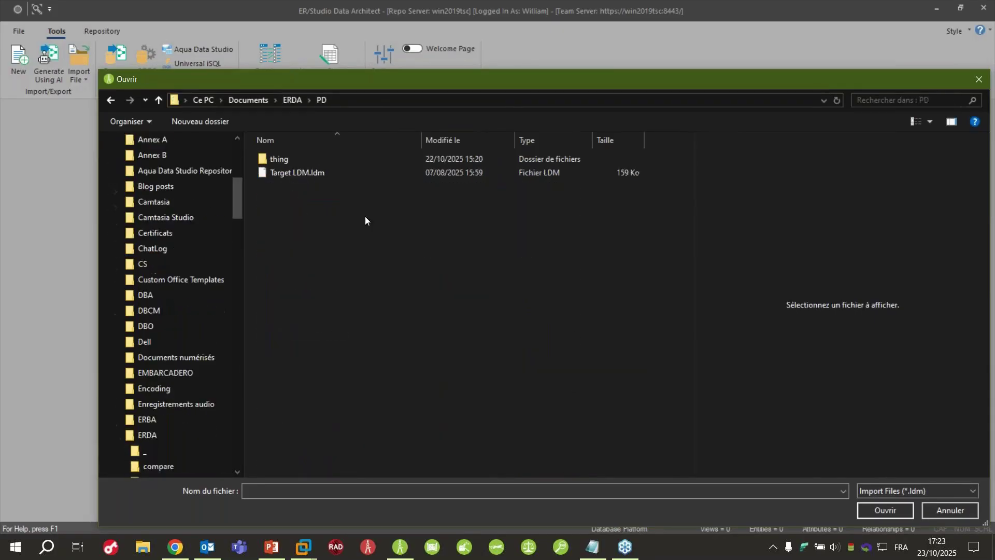
pyautogui.click(284, 175)
pyautogui.doubleClick(283, 175)
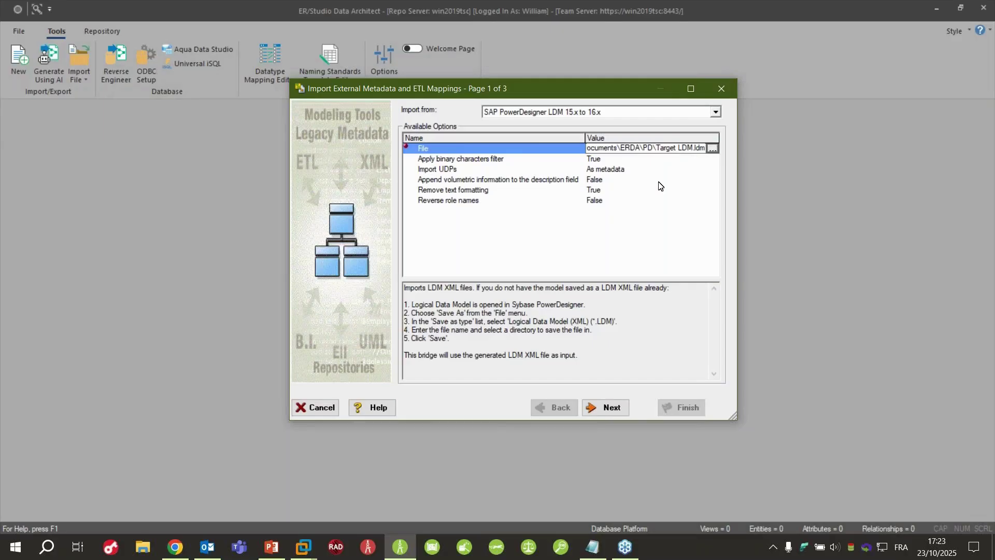
pyautogui.click(605, 409)
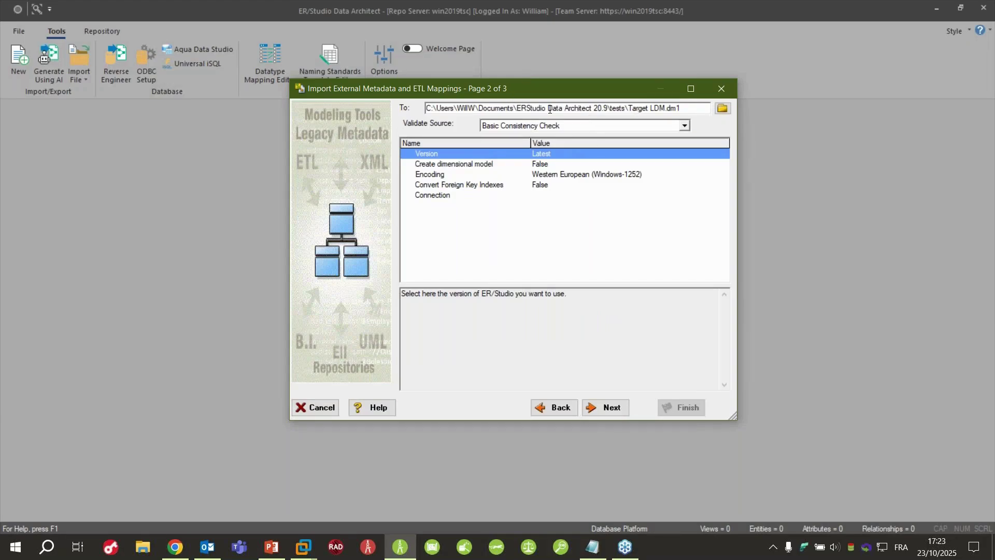
# Remove the tests subfolder from the Target LDM.dm1 output path and set source validation to No Consistency Check
pyautogui.moveTo(629, 108)
pyautogui.mouseDown()
pyautogui.moveTo(651, 108)
pyautogui.moveTo(614, 109)
pyautogui.moveTo(626, 110)
pyautogui.mouseUp()
pyautogui.press('BackSpace')
pyautogui.press('BackSpace')
pyautogui.press('BackSpace')
pyautogui.click(557, 126)
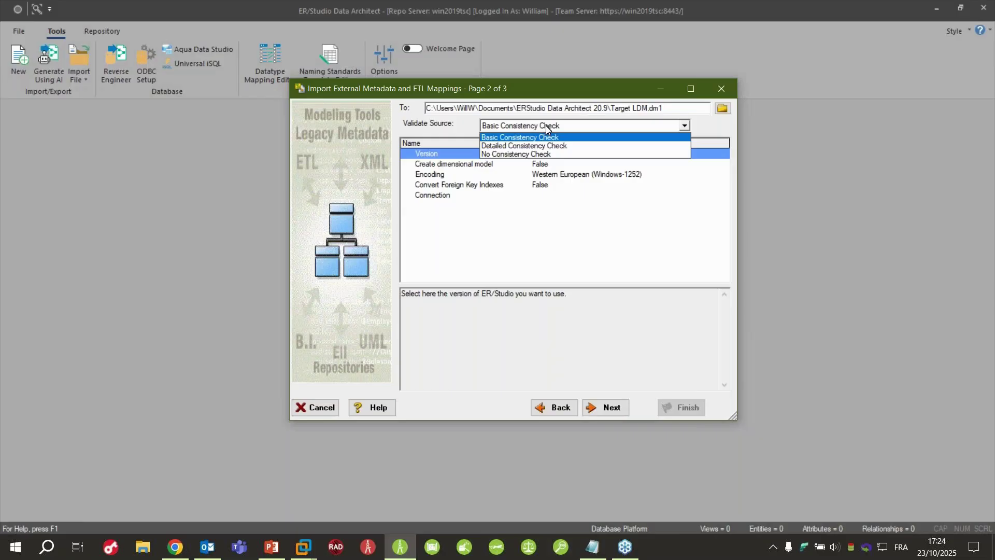
pyautogui.click(567, 155)
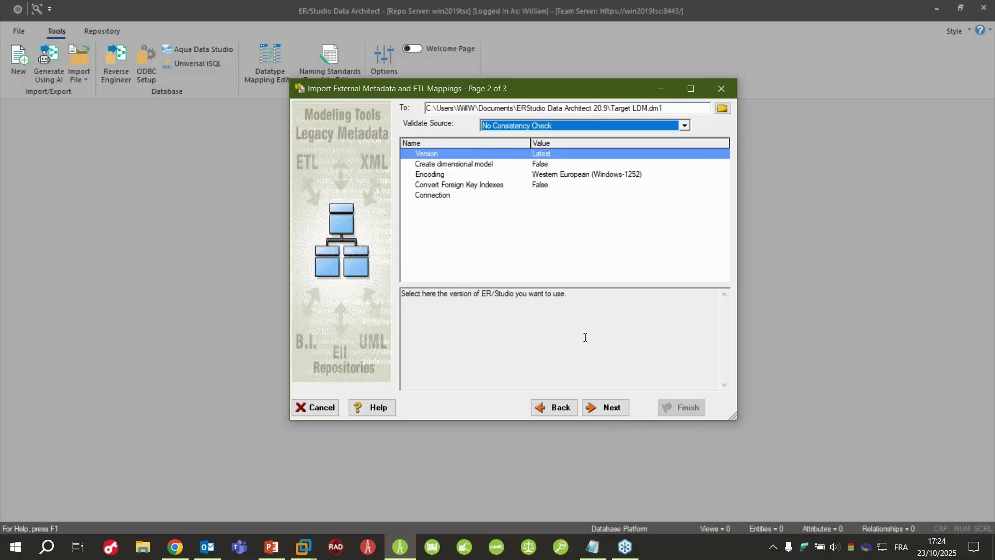
# Run the metadata import and review its log, focusing on the shortcut dependency and consistency warnings and the export status
pyautogui.click(611, 407)
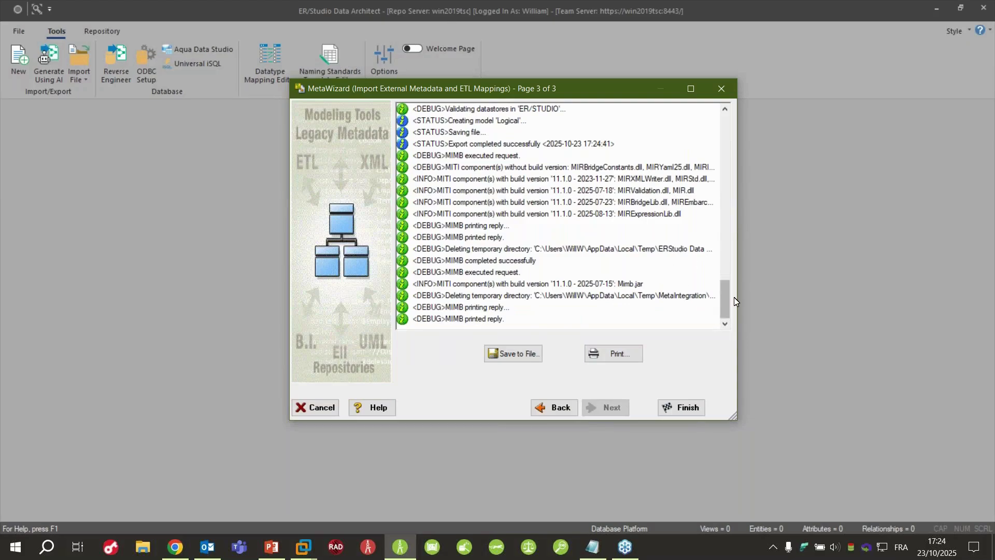
pyautogui.moveTo(724, 300); pyautogui.dragTo(724, 149)
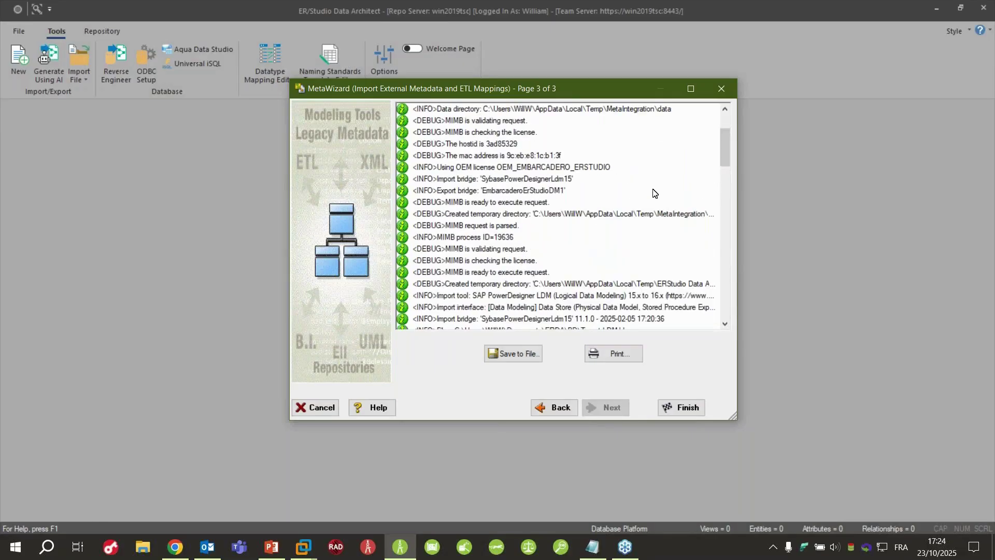
pyautogui.scroll(-3, 654, 193)
pyautogui.scroll(-3, 526, 223)
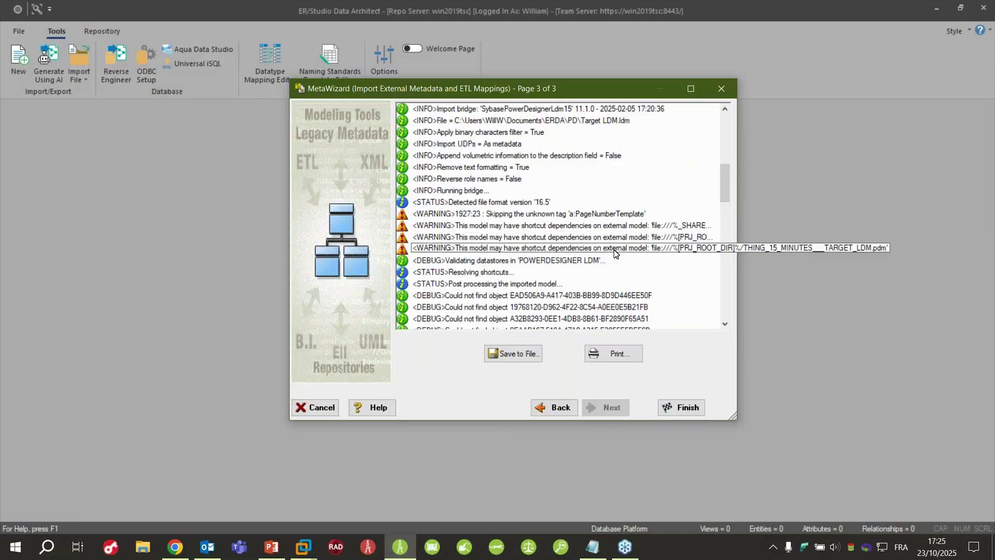
pyautogui.scroll(-3, 565, 252)
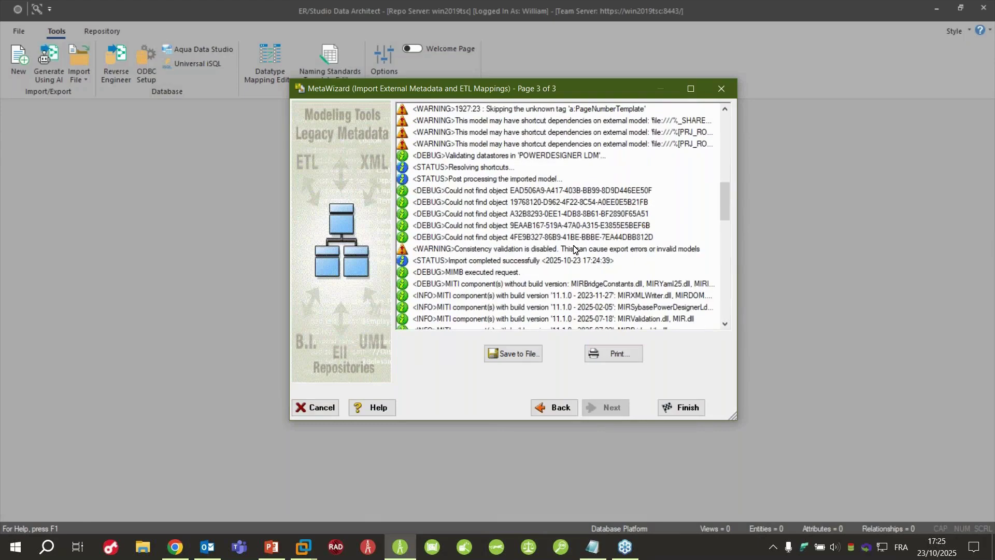
pyautogui.click(528, 250)
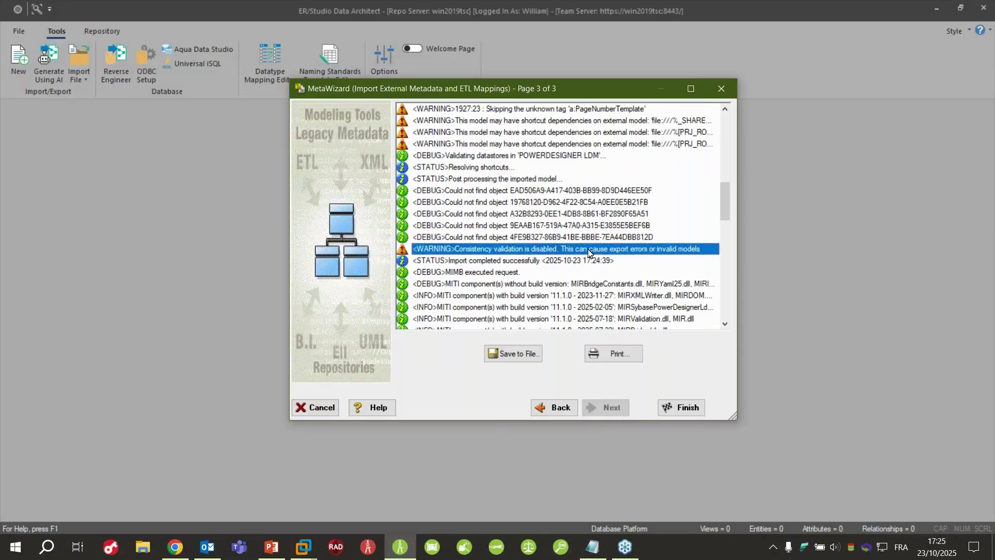
pyautogui.scroll(-3, 516, 246)
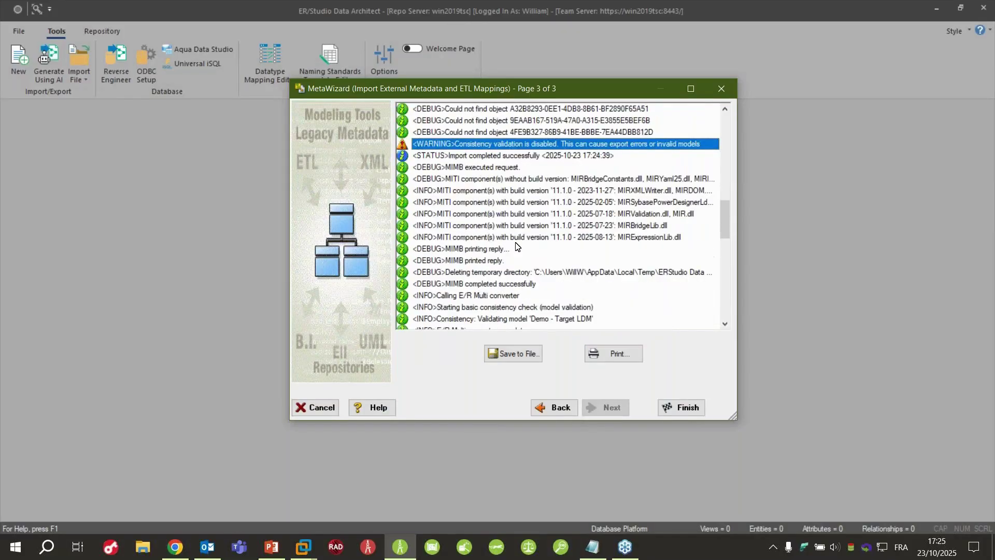
pyautogui.scroll(-8, 516, 247)
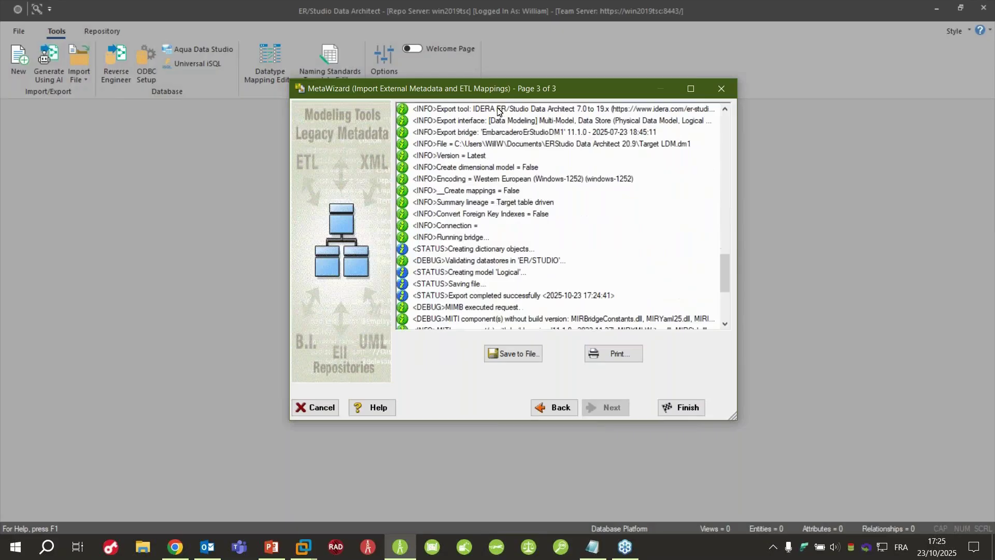
pyautogui.click(472, 296)
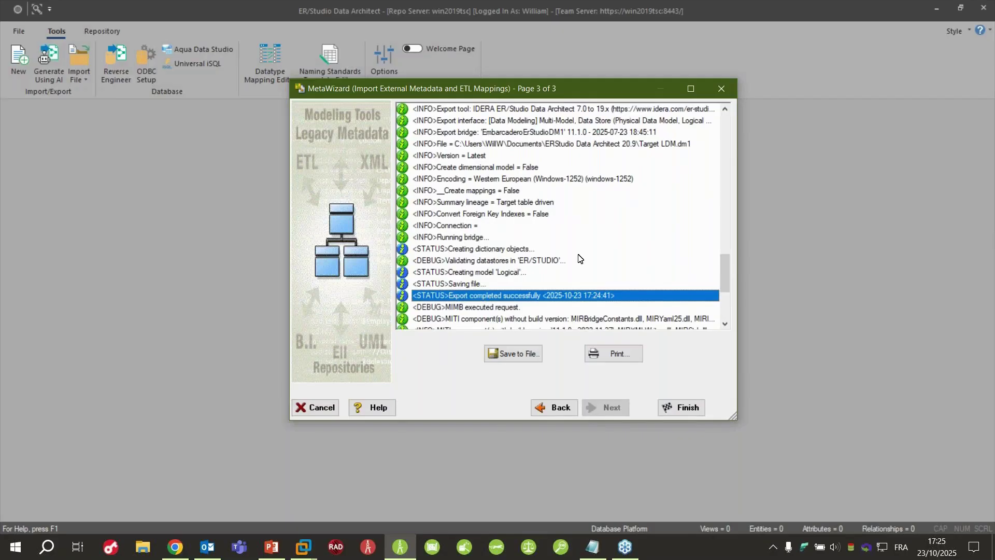
# Finish the import wizard, agree to load the DM1 file from the previous version, and close the update log
pyautogui.click(675, 411)
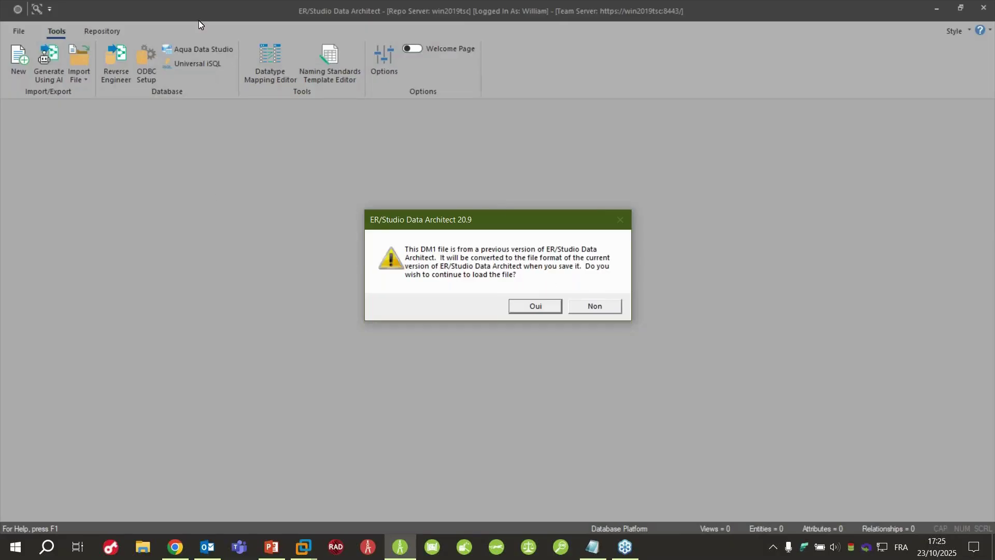
pyautogui.click(524, 310)
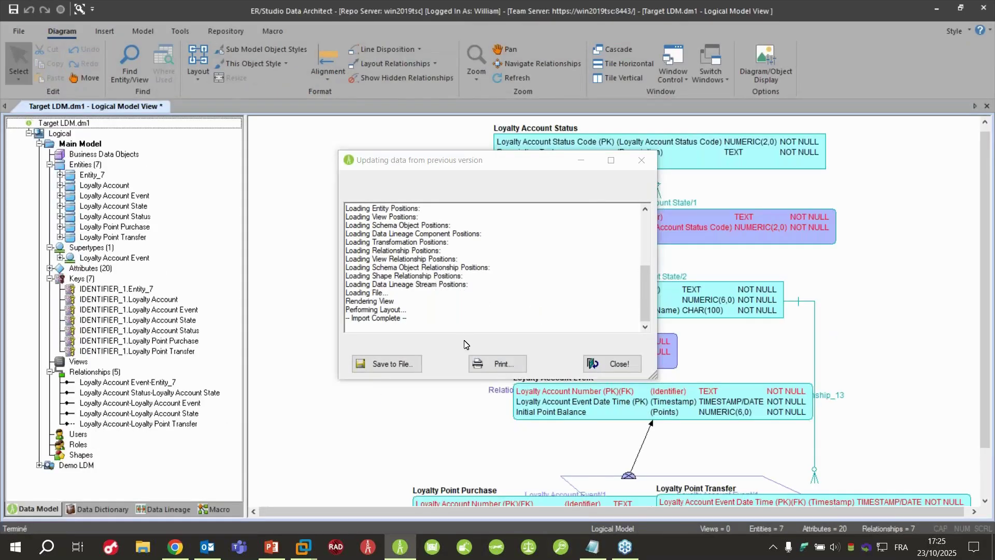
pyautogui.click(591, 362)
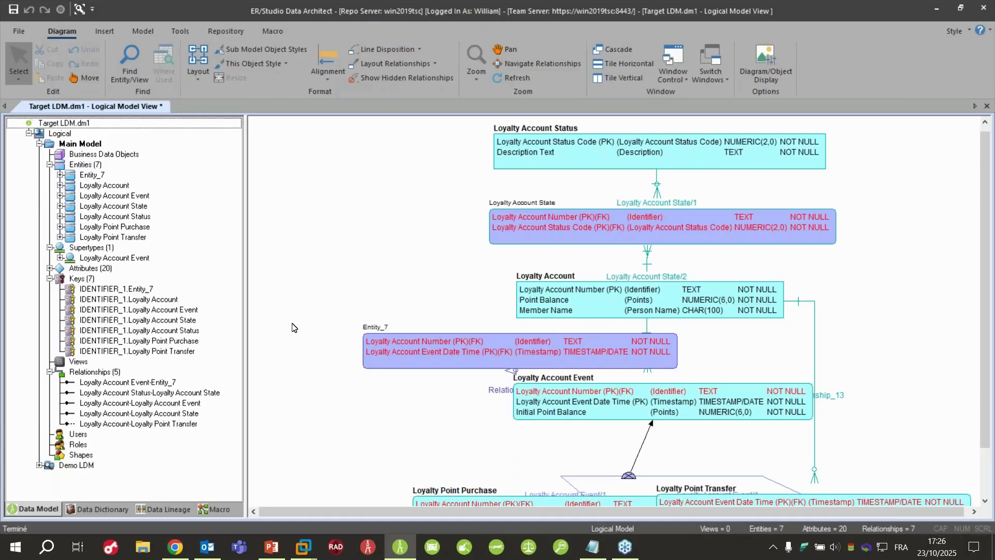
# Examine the imported attributes, keys and relationships, the Demo LDM submodel, the Main Model diagram, and the data dictionary's rules and domains
pyautogui.click(50, 268)
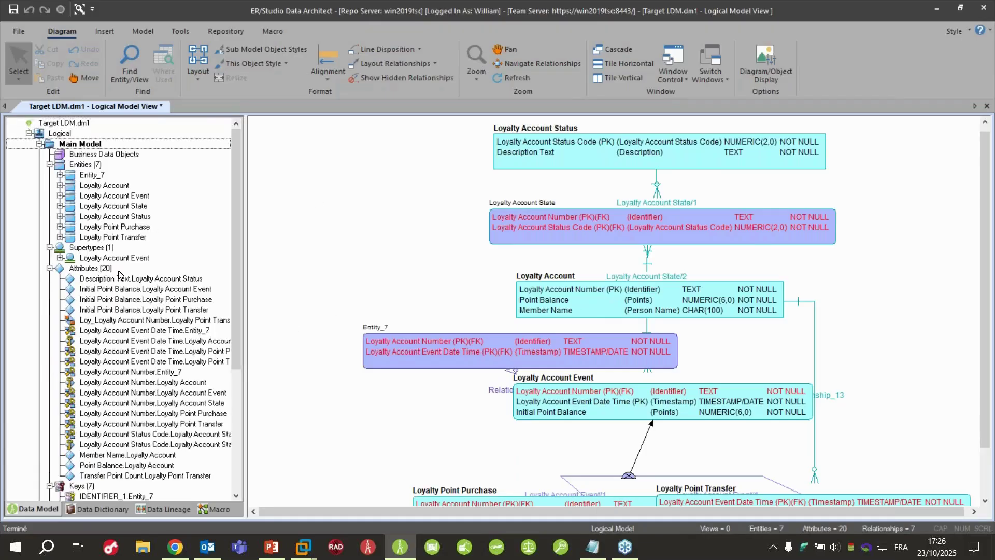
pyautogui.scroll(-6, 161, 402)
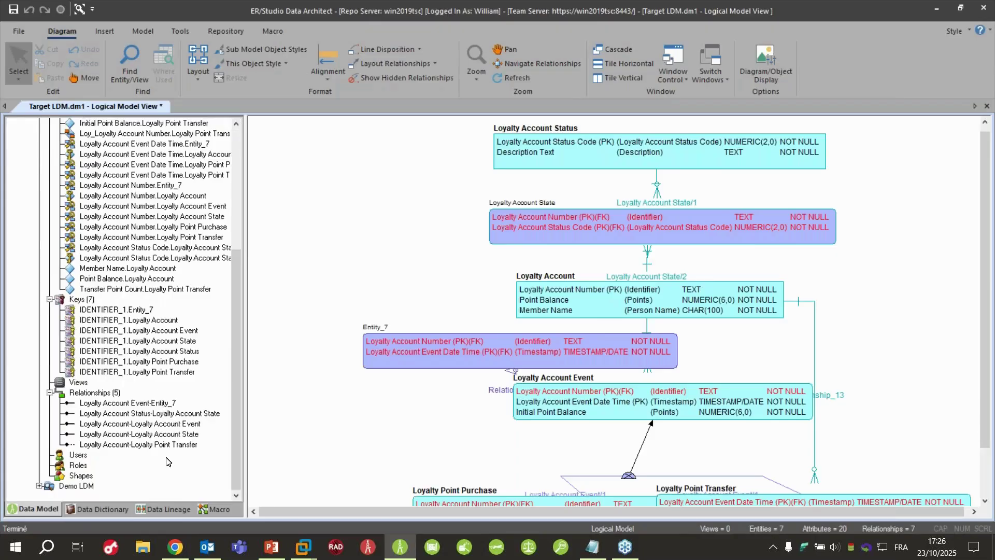
pyautogui.click(39, 486)
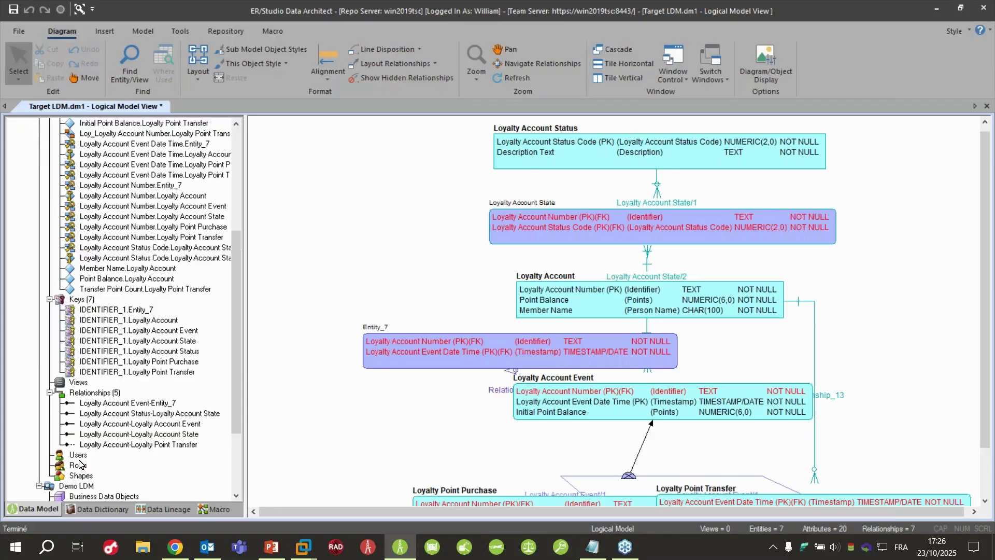
pyautogui.click(86, 392)
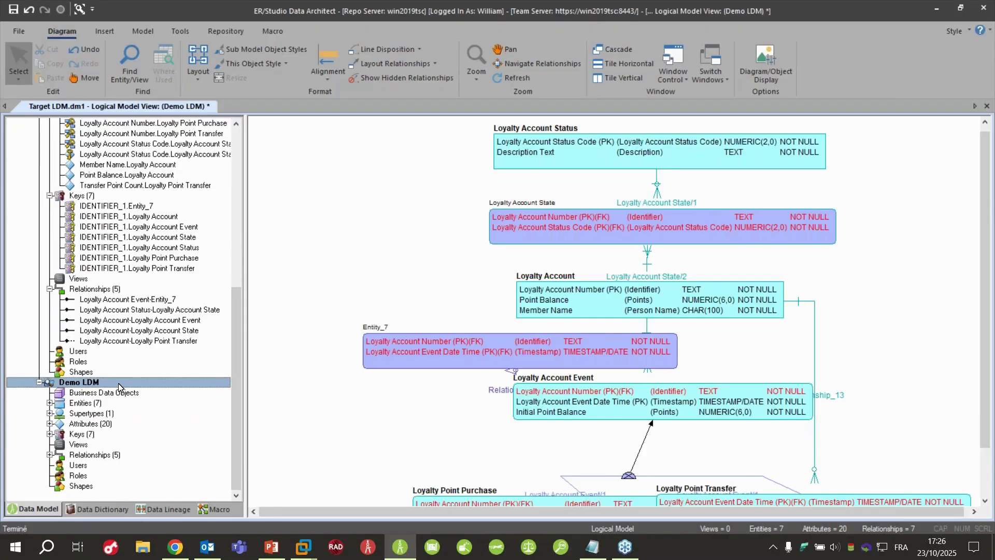
pyautogui.scroll(3, 126, 373)
pyautogui.scroll(6, 126, 373)
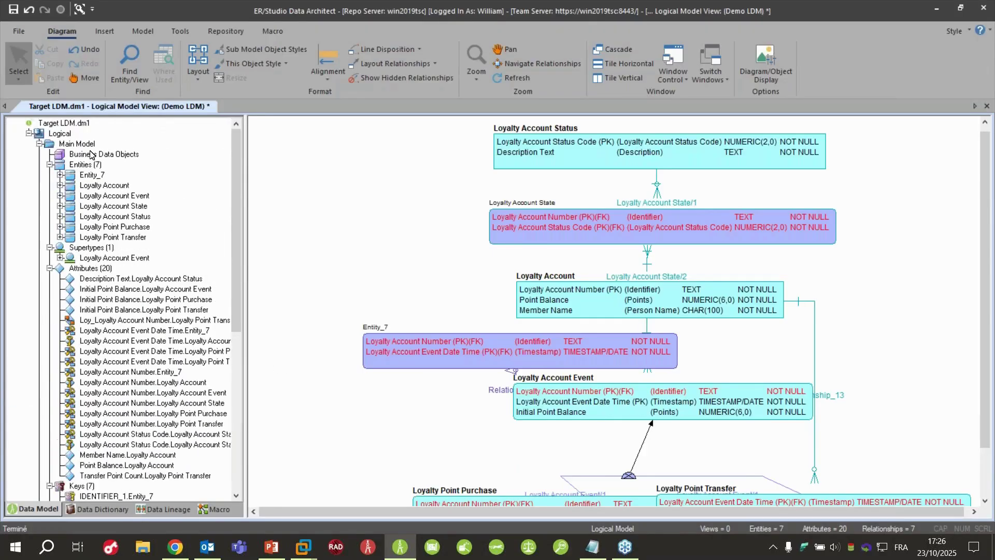
pyautogui.click(83, 145)
pyautogui.scroll(-3, 502, 415)
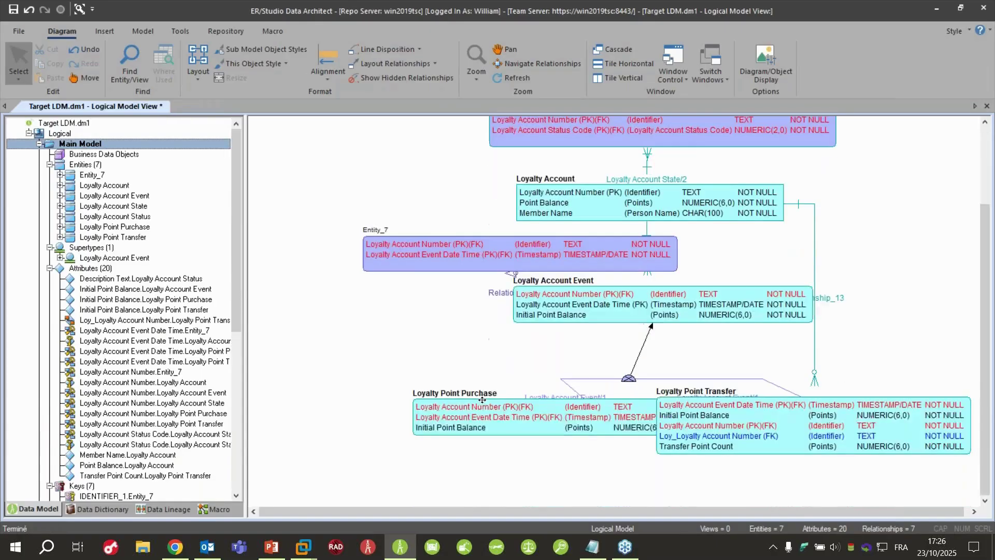
pyautogui.click(102, 508)
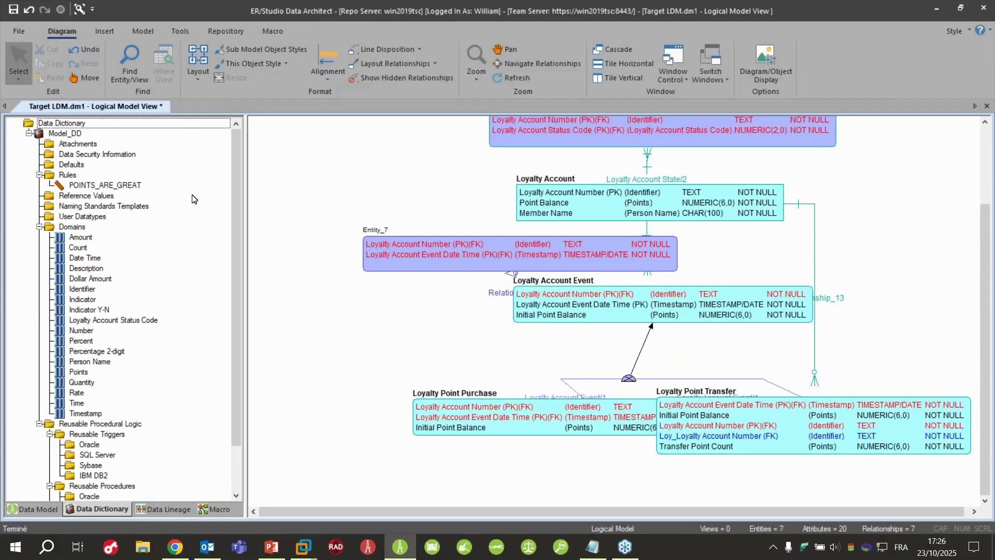
pyautogui.click(38, 509)
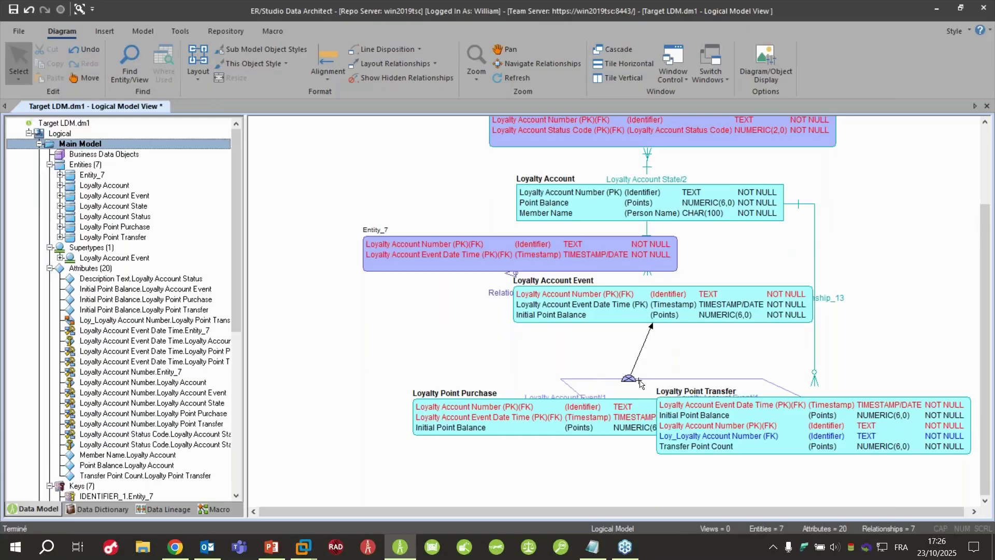
# Move the supertype symbol closer beneath Loyalty Account Event, and hide datatypes, domains and null options in the entity display
pyautogui.moveTo(628, 379); pyautogui.dragTo(662, 336)
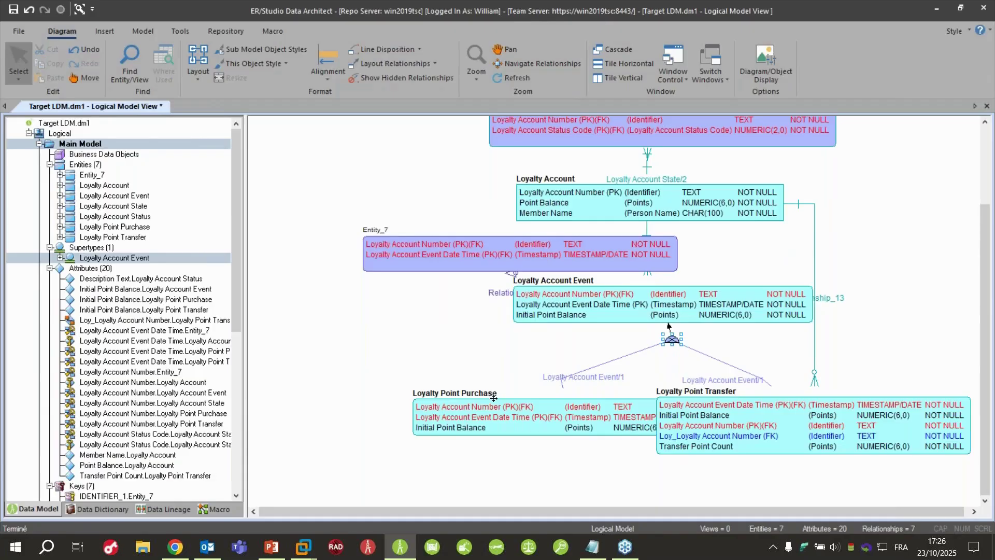
pyautogui.click(761, 61)
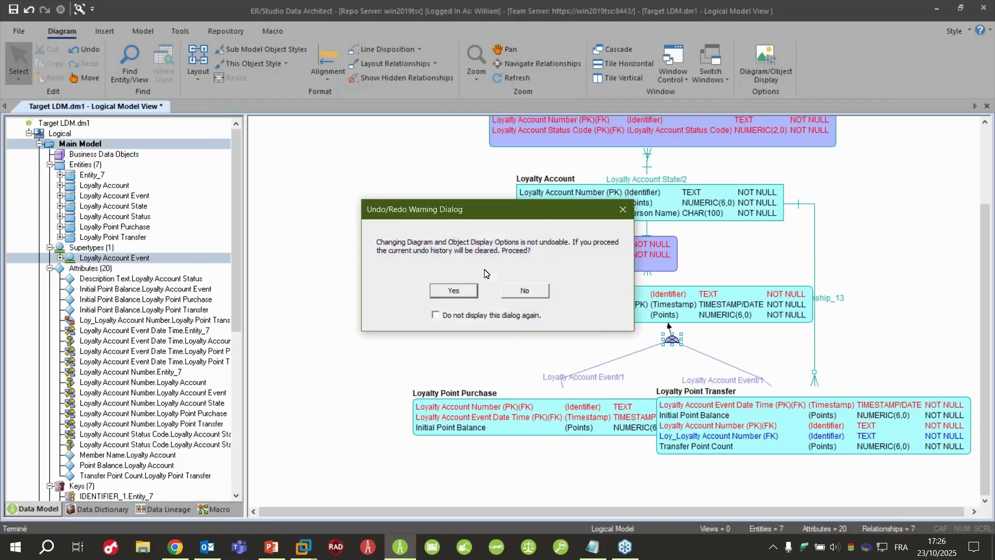
pyautogui.click(452, 291)
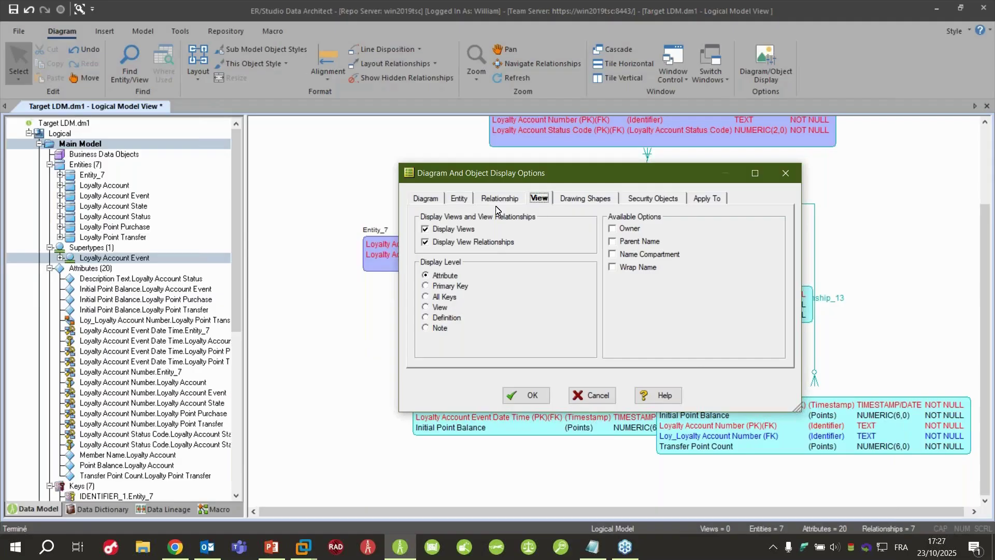
pyautogui.click(458, 199)
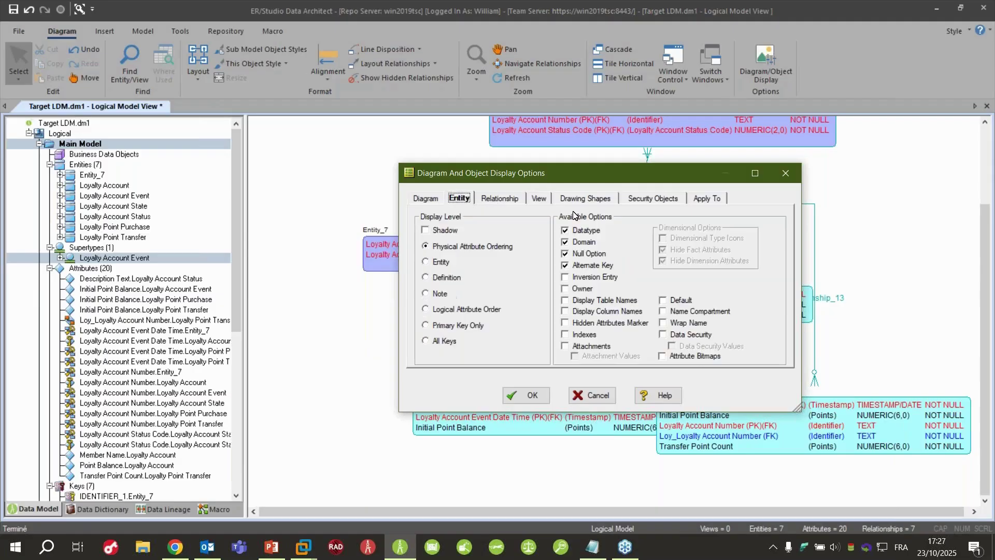
pyautogui.click(584, 230)
pyautogui.click(590, 254)
pyautogui.click(526, 395)
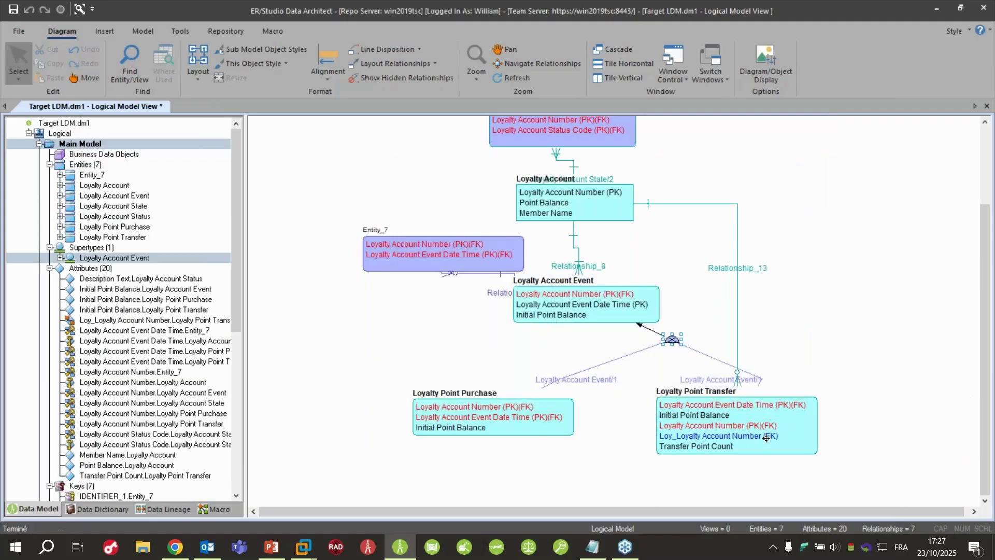
# Apply the Orthogonal Layout to the Main Model diagram with no object selected
pyautogui.click(406, 339)
pyautogui.click(199, 65)
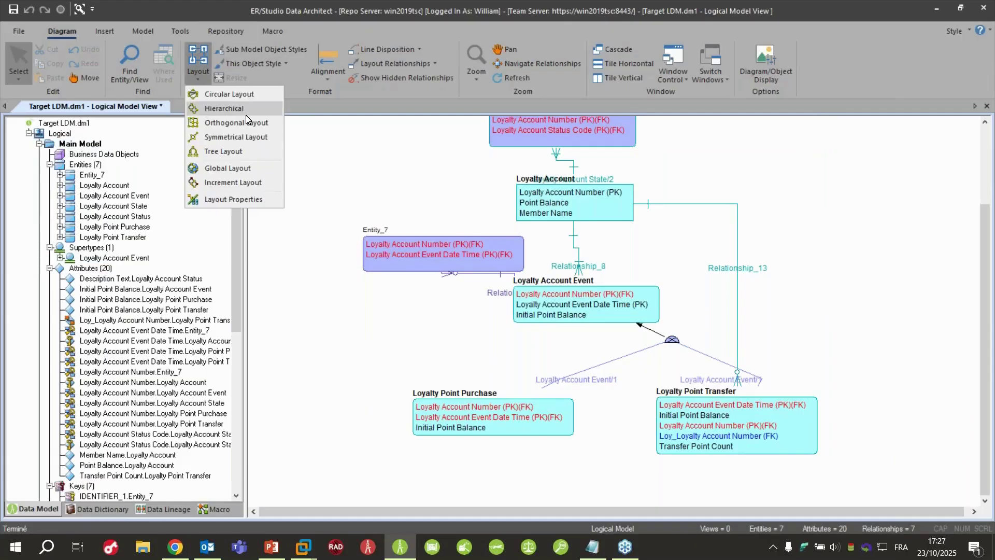
pyautogui.click(246, 121)
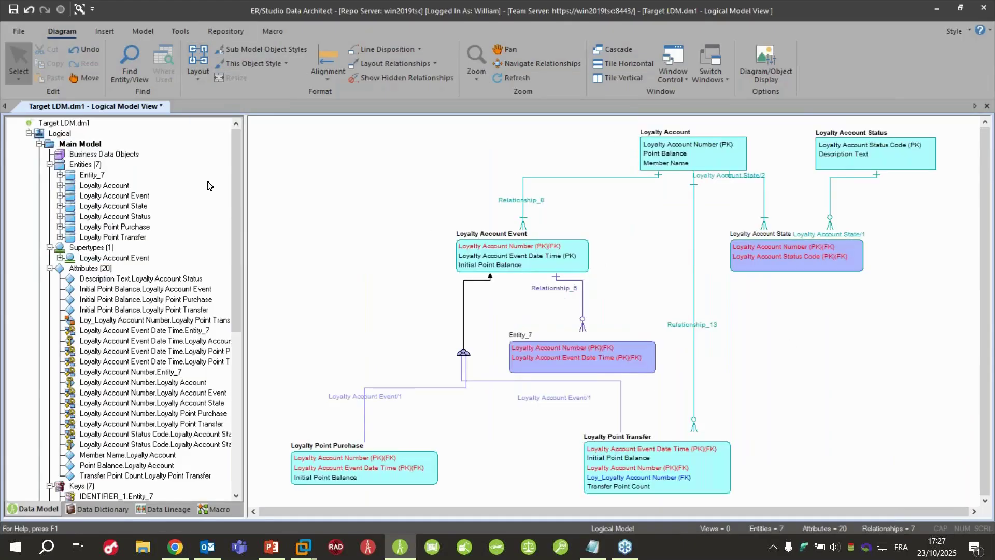
# Collapse the Logical tree down to Main Model's object categories and start generating a physical model from Main Model, accepting the undo-history warning
pyautogui.click(29, 133)
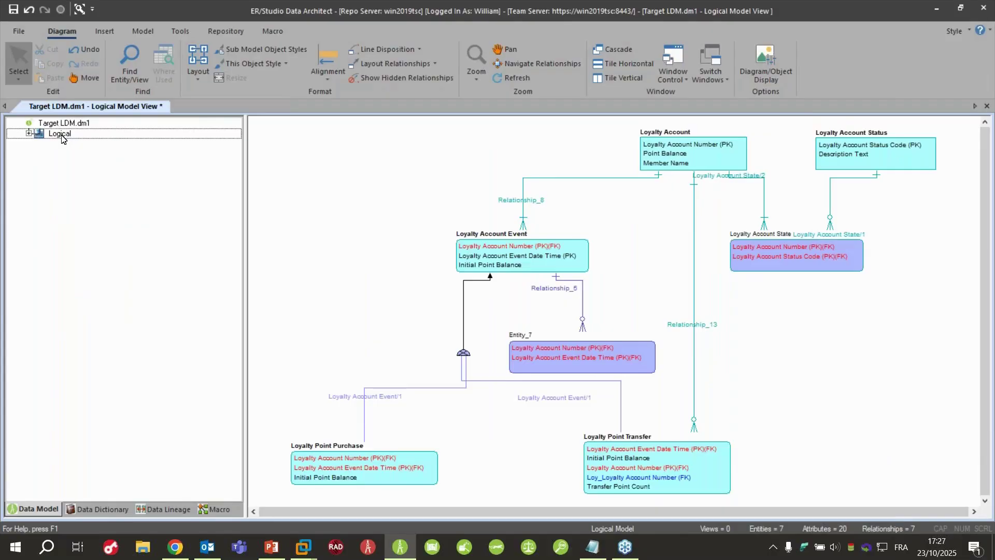
pyautogui.click(28, 134)
pyautogui.click(39, 144)
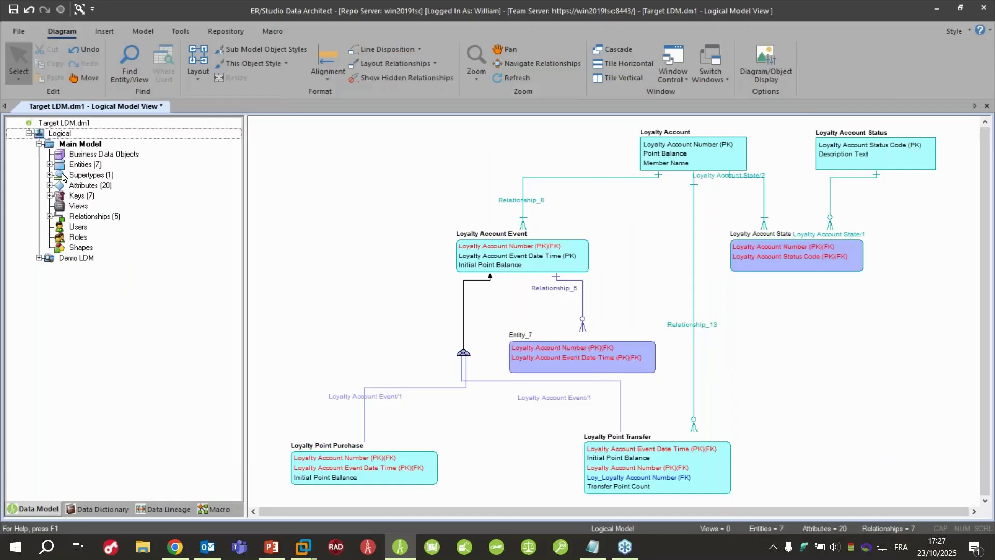
pyautogui.rightClick(73, 148)
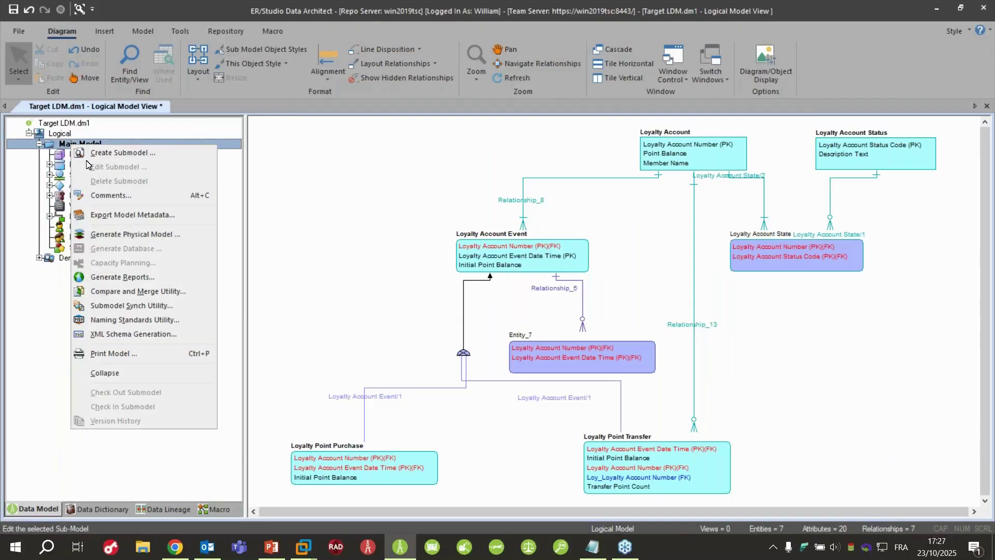
pyautogui.click(139, 235)
pyautogui.click(454, 292)
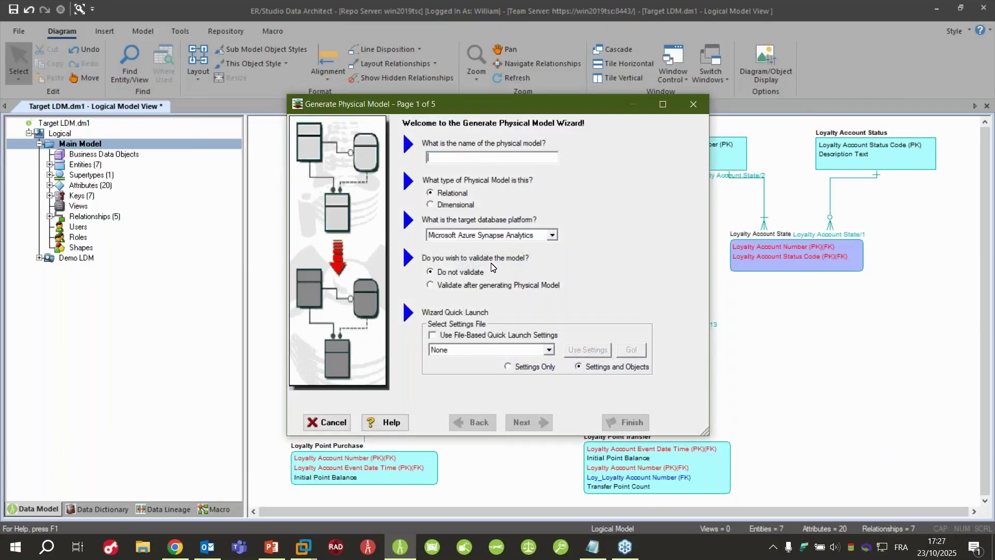
# Set the physical model's target platform to Microsoft SQL Server 2022, name it MSSQL, and continue to the wizard's second page
pyautogui.click(513, 235)
pyautogui.scroll(5, 529, 286)
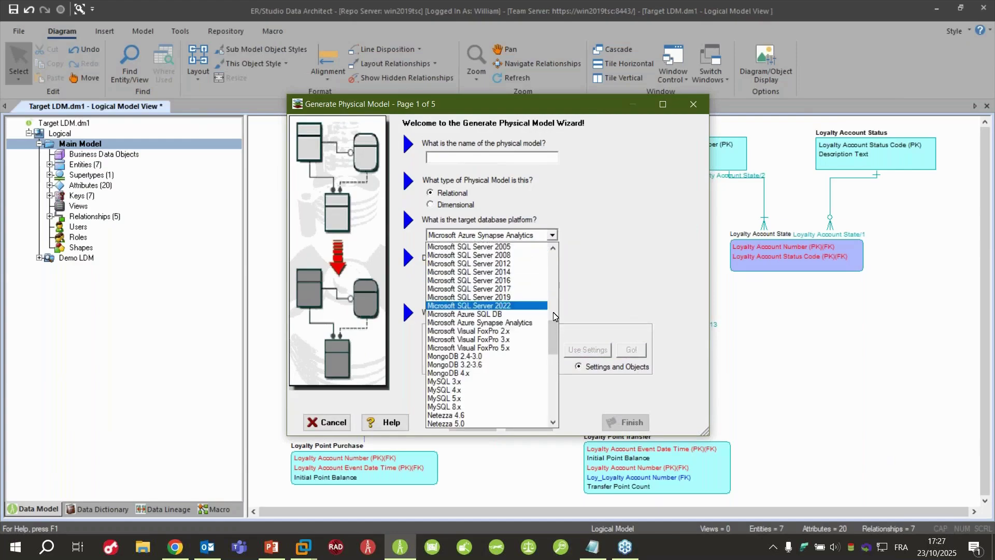
pyautogui.scroll(2, 523, 337)
pyautogui.click(524, 356)
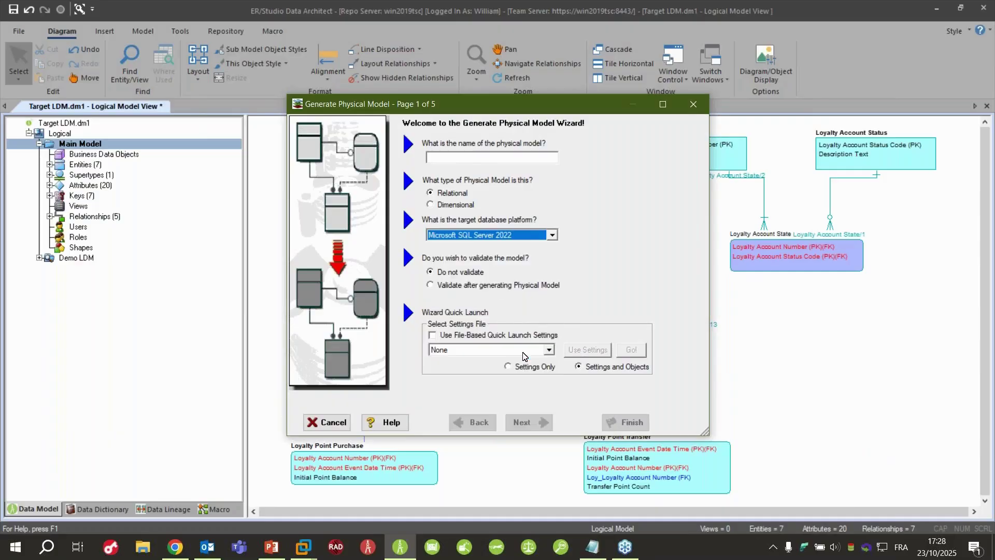
pyautogui.click(465, 158)
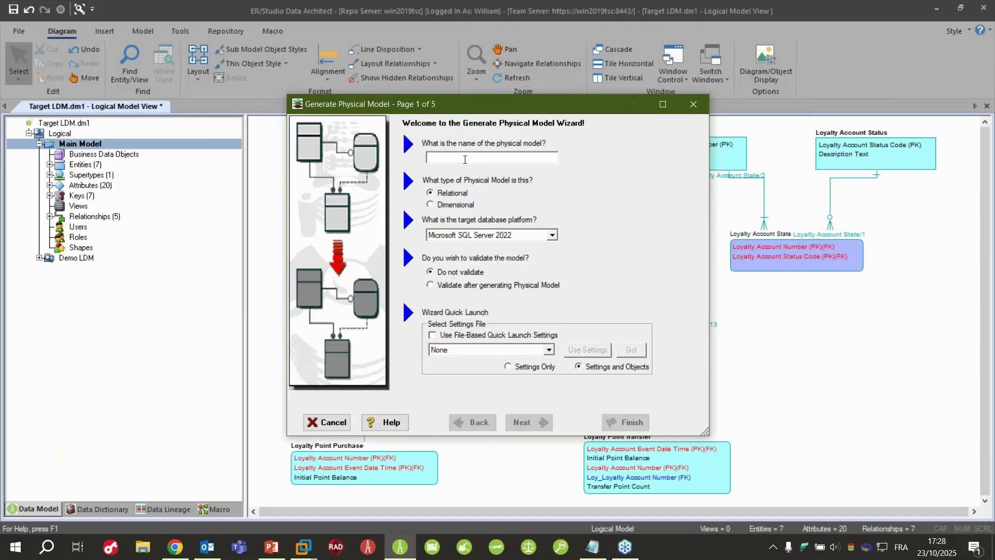
pyautogui.write('MSSQL')
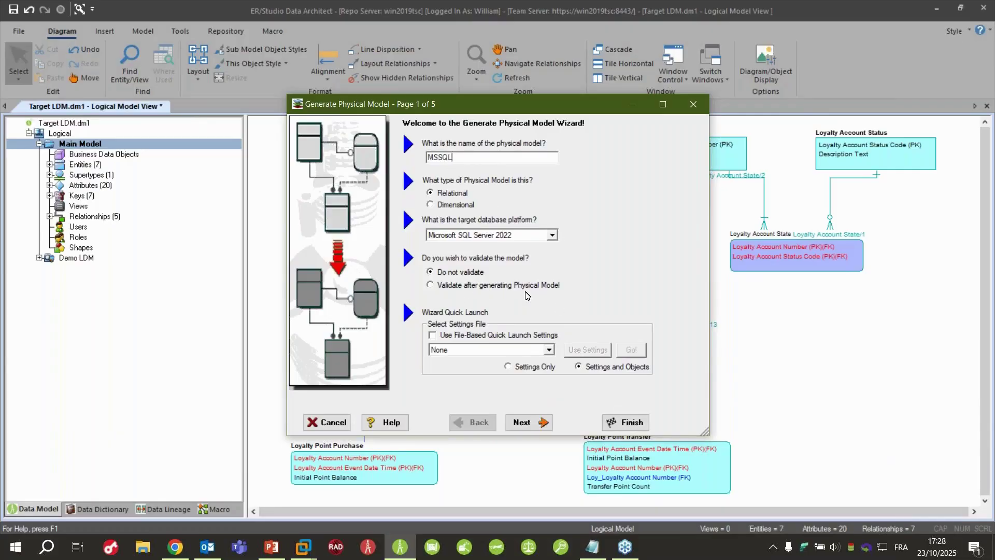
pyautogui.click(524, 422)
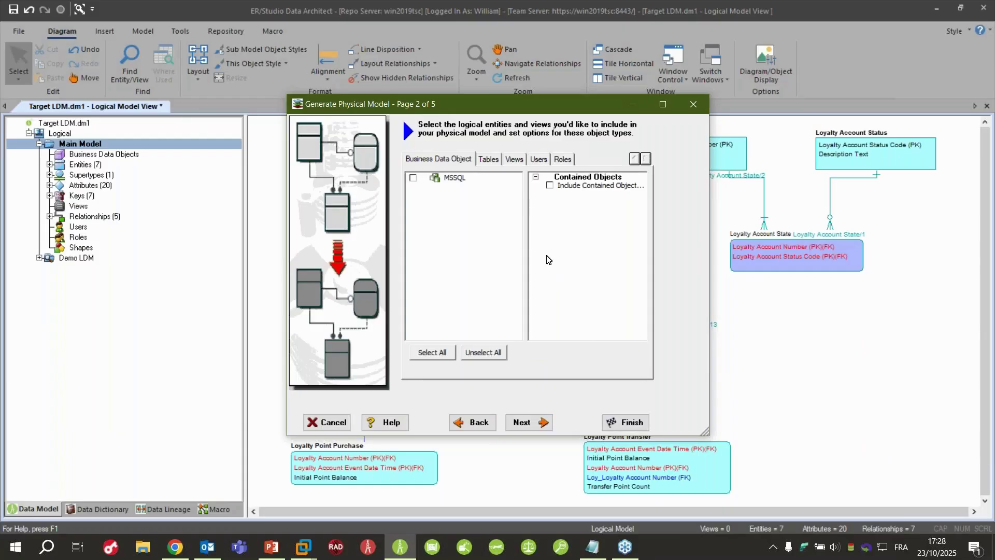
# Review the table and view options for the MSSQL model, keep the defaults on the remaining wizard pages, and generate the physical model
pyautogui.click(473, 162)
pyautogui.click(487, 162)
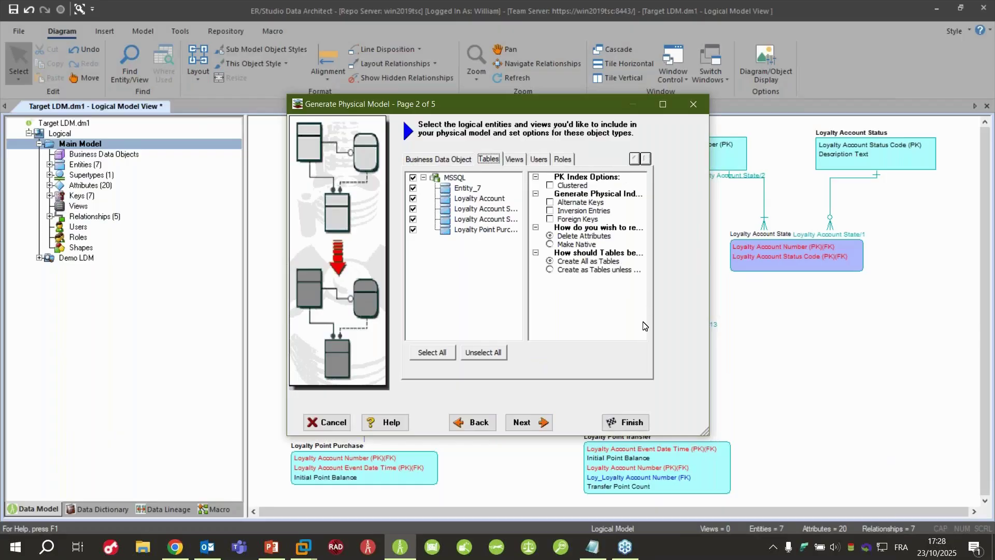
pyautogui.click(514, 160)
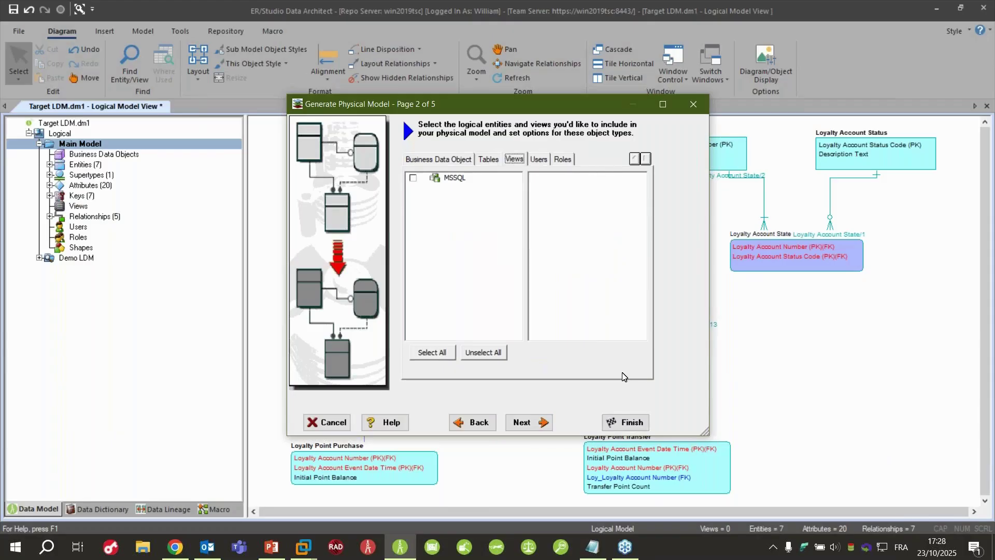
pyautogui.click(542, 423)
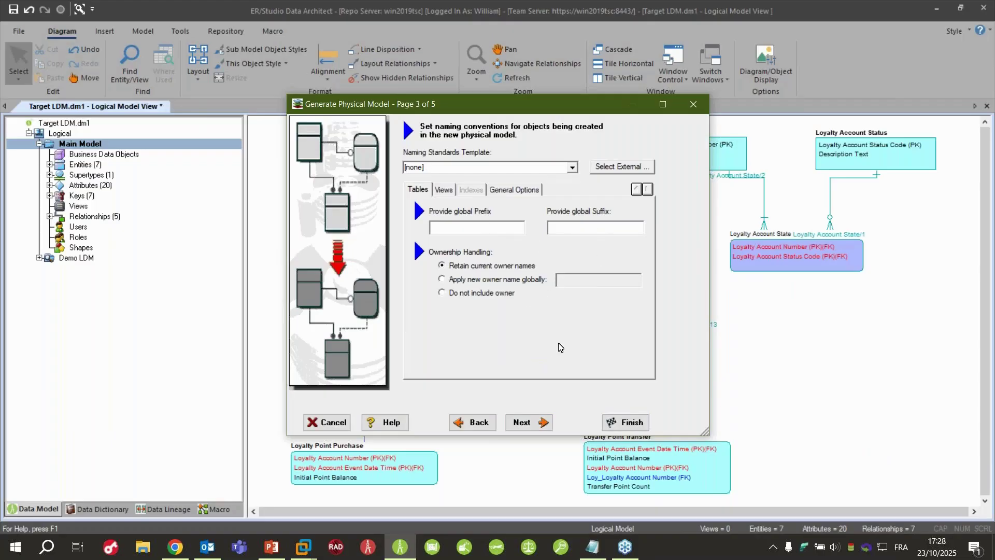
pyautogui.click(539, 422)
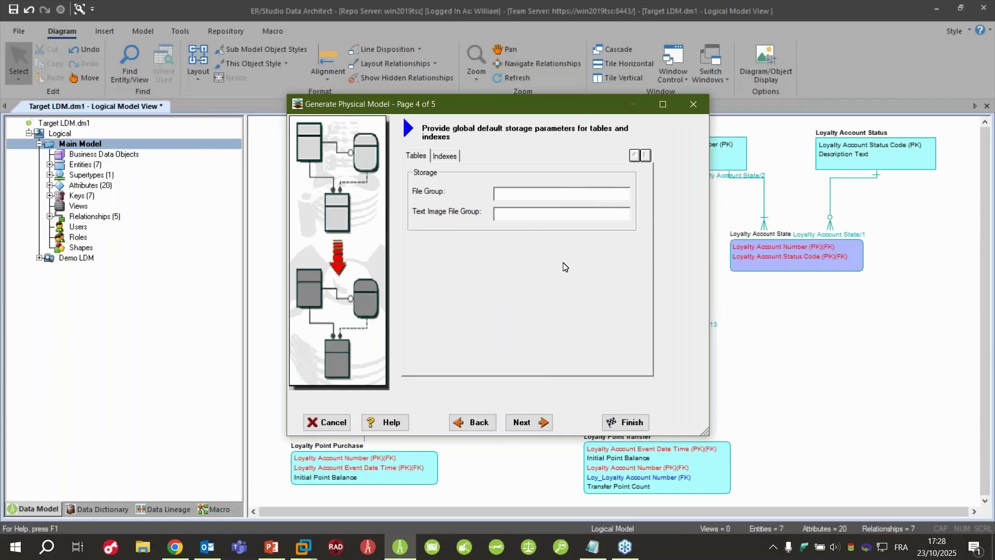
pyautogui.click(535, 424)
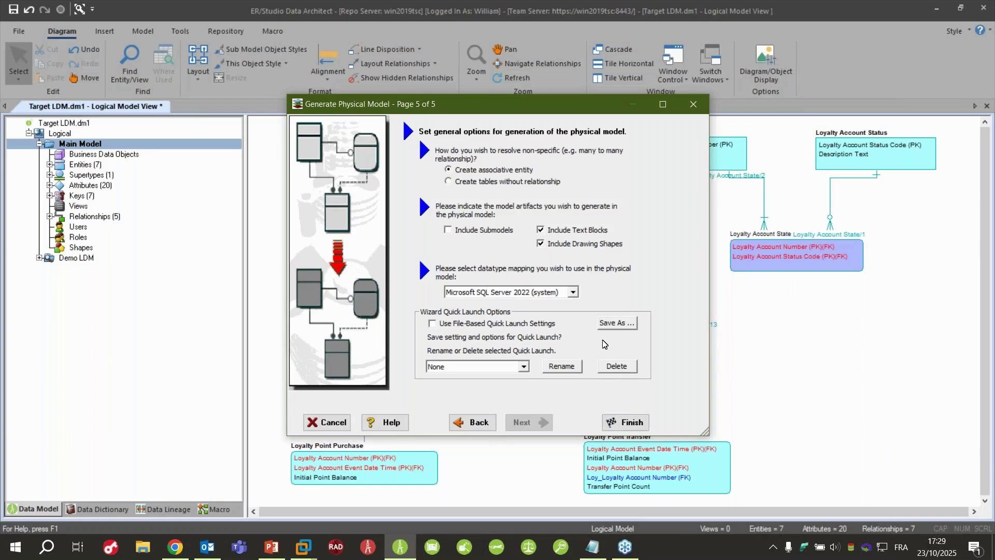
pyautogui.click(636, 426)
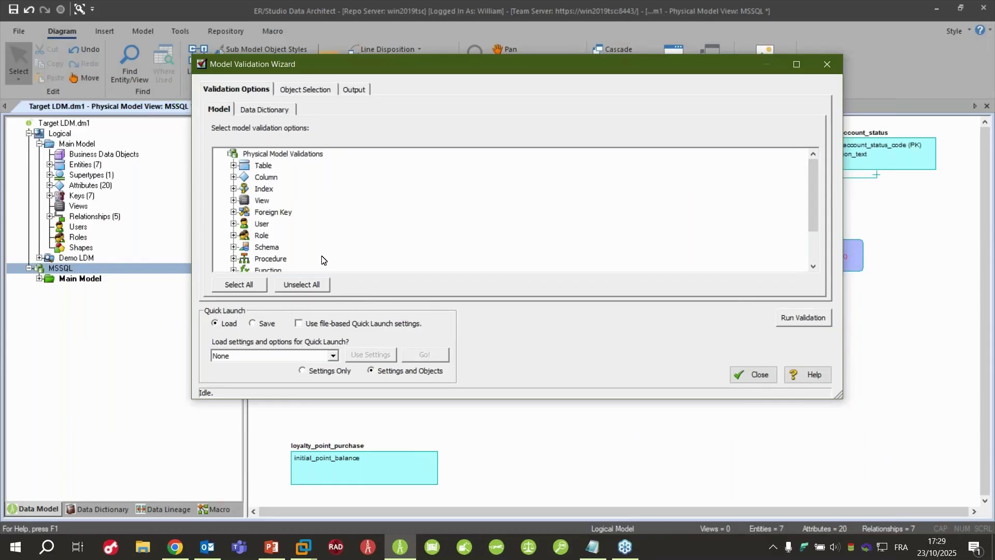
# Examine the table validation rules, the data dictionary validation categories, and the model objects selected for validating the MSSQL model
pyautogui.click(233, 165)
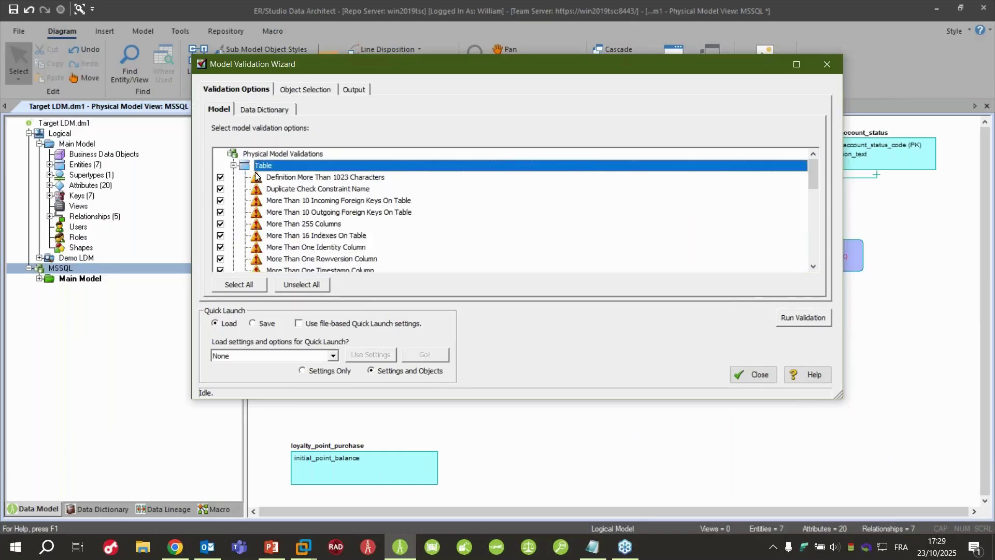
pyautogui.click(298, 178)
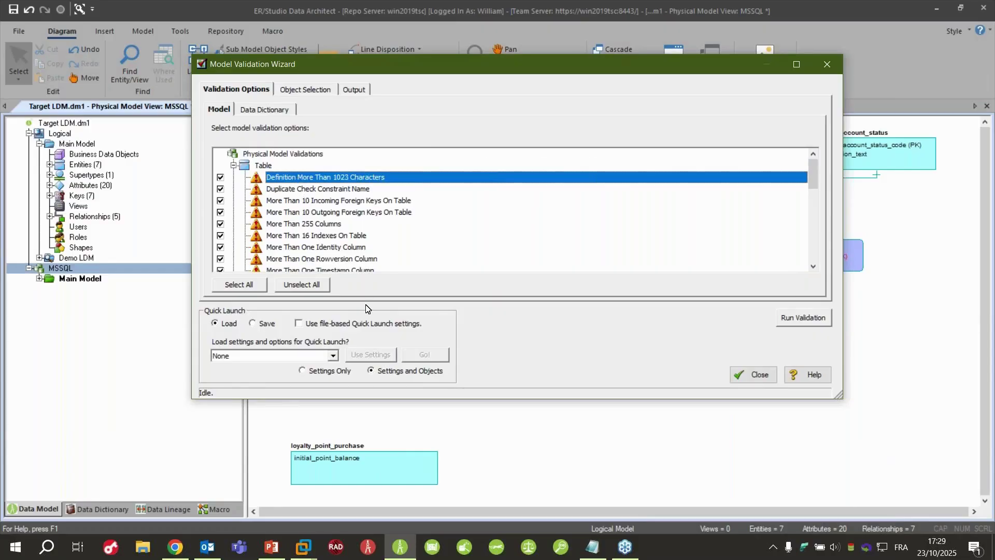
pyautogui.scroll(-7, 291, 201)
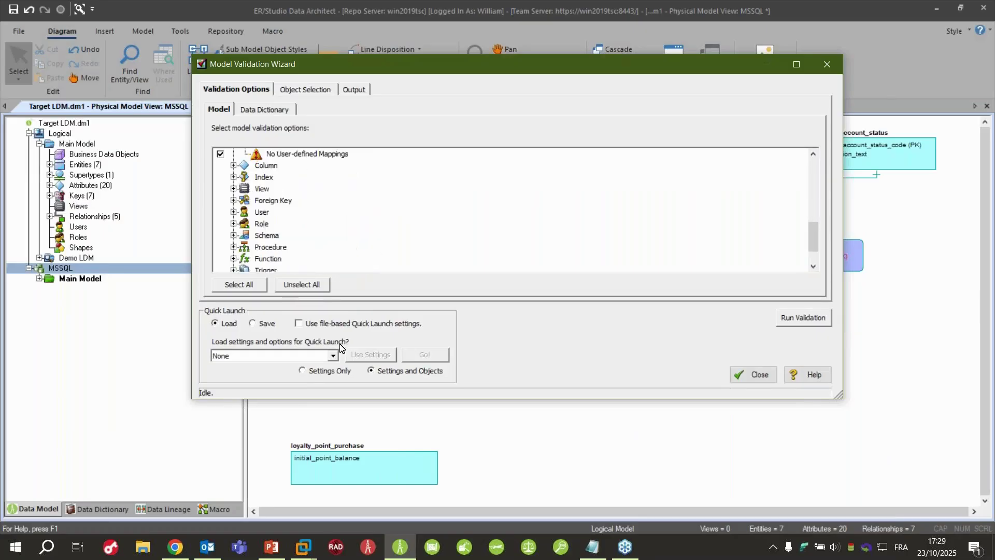
pyautogui.scroll(1, 300, 245)
pyautogui.scroll(2, 299, 245)
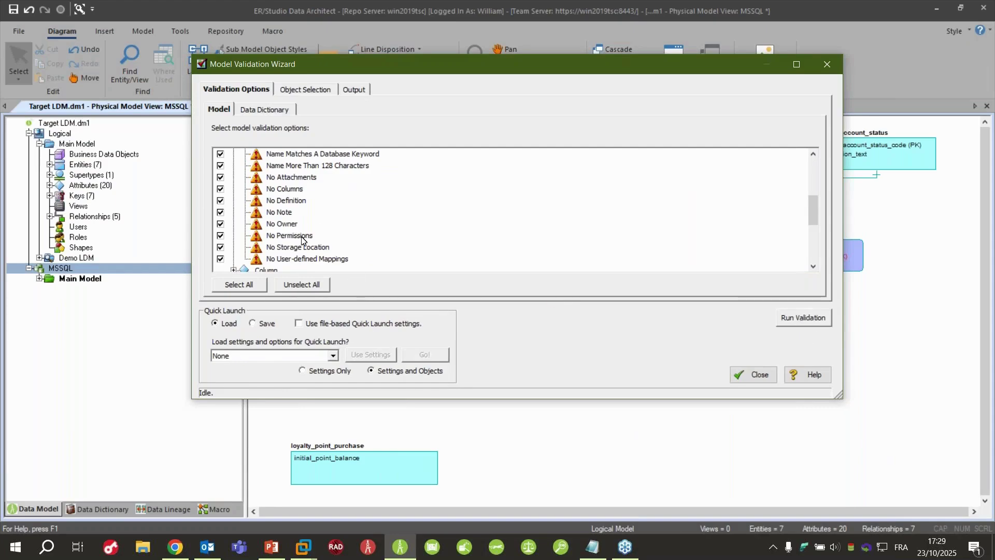
pyautogui.click(270, 114)
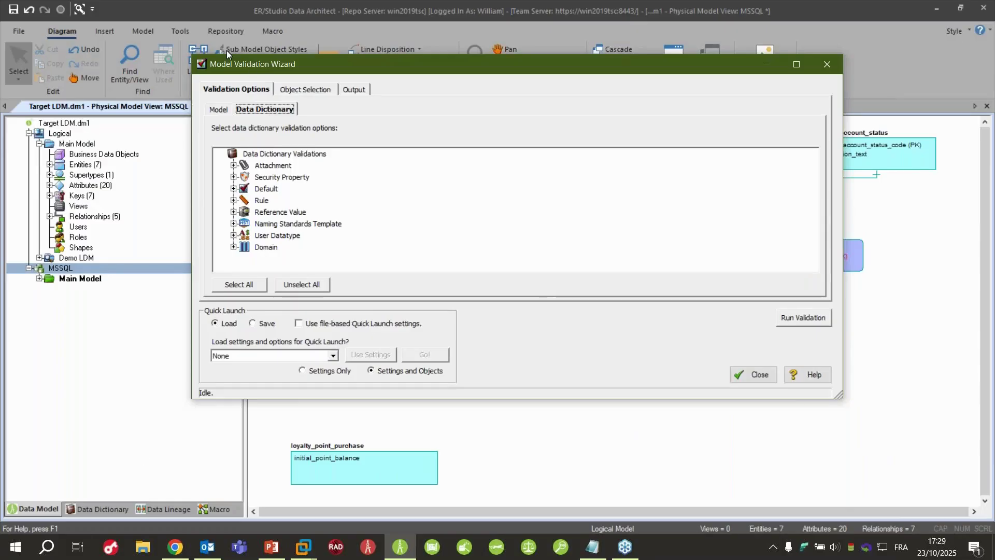
pyautogui.click(306, 90)
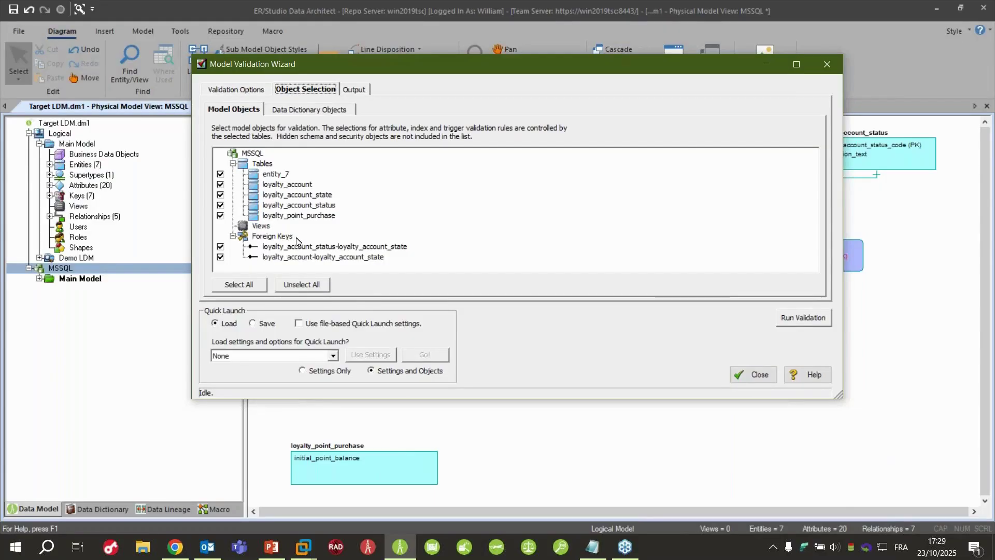
# Run the validation on the MSSQL model, look through the reported violations, and close the validation wizard
pyautogui.click(800, 318)
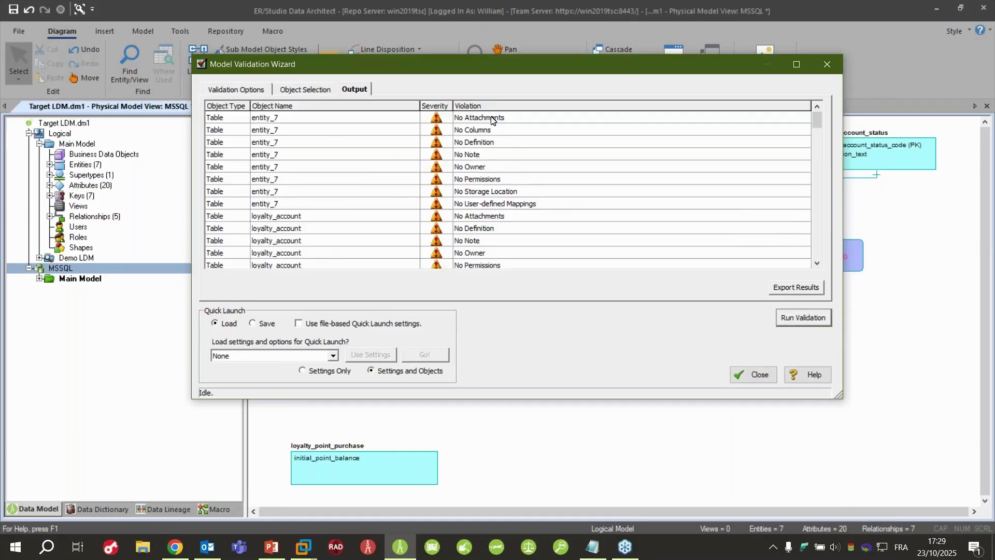
pyautogui.scroll(-2, 529, 262)
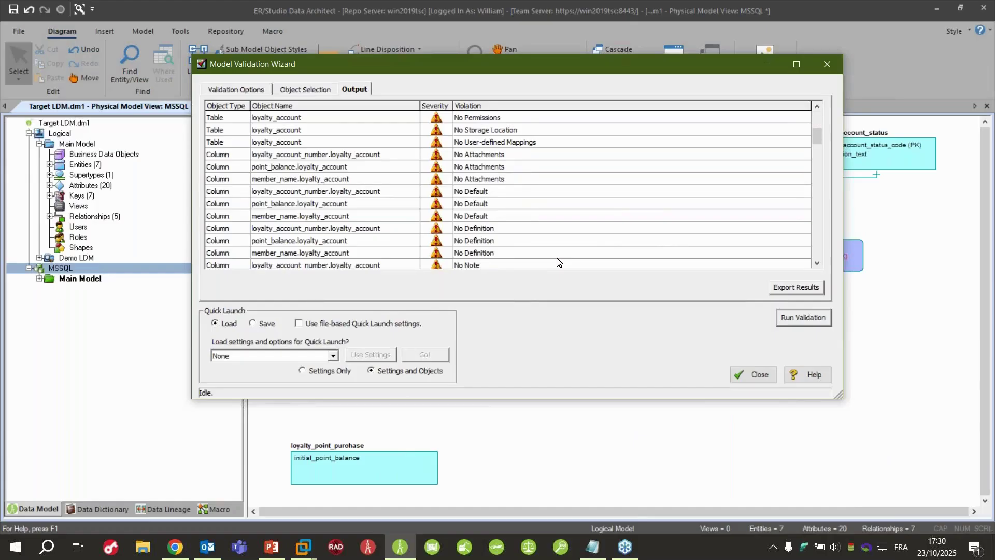
pyautogui.click(754, 375)
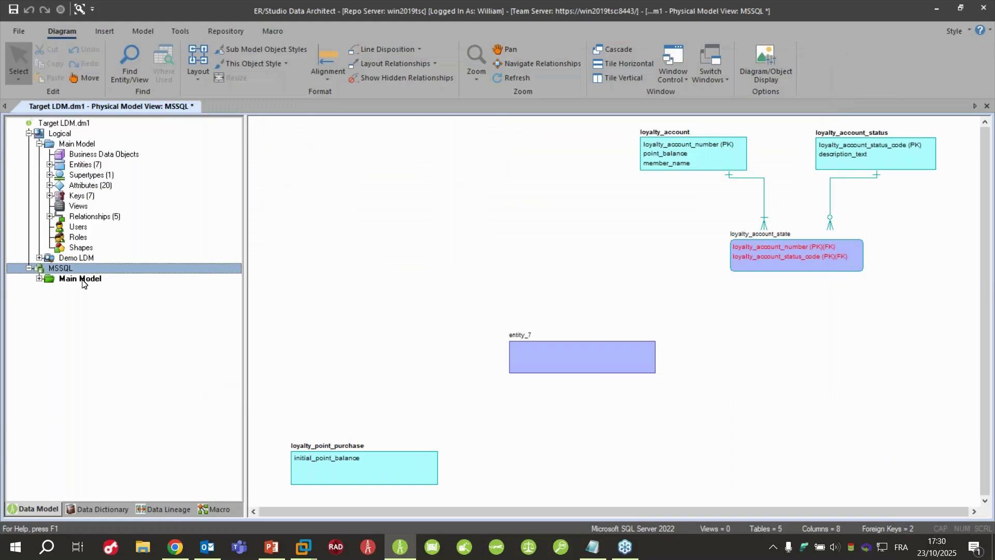
# Inspect the columns and the DDL script of the loyalty_account_state table, and close its editor without saving changes
pyautogui.scroll(1, 496, 280)
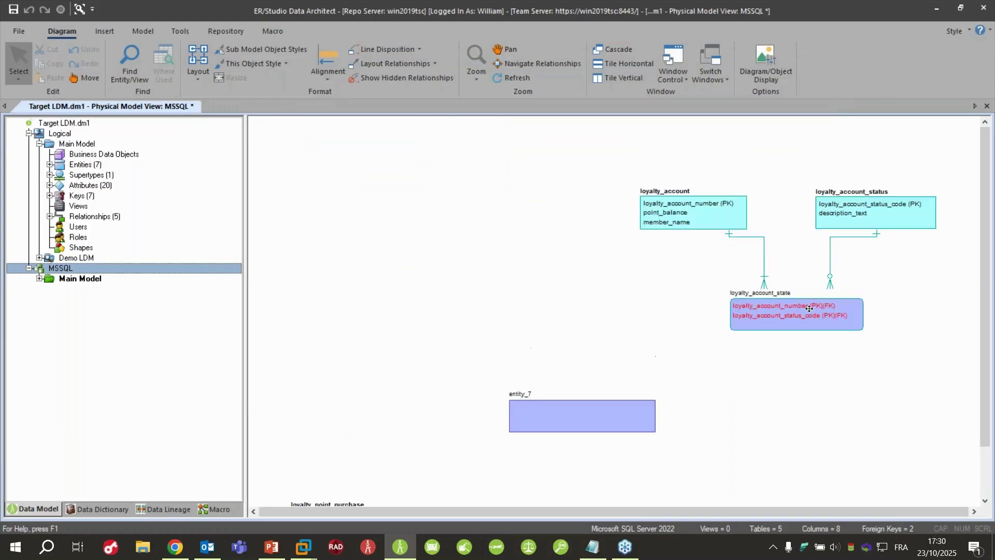
pyautogui.click(809, 309)
pyautogui.doubleClick(794, 295)
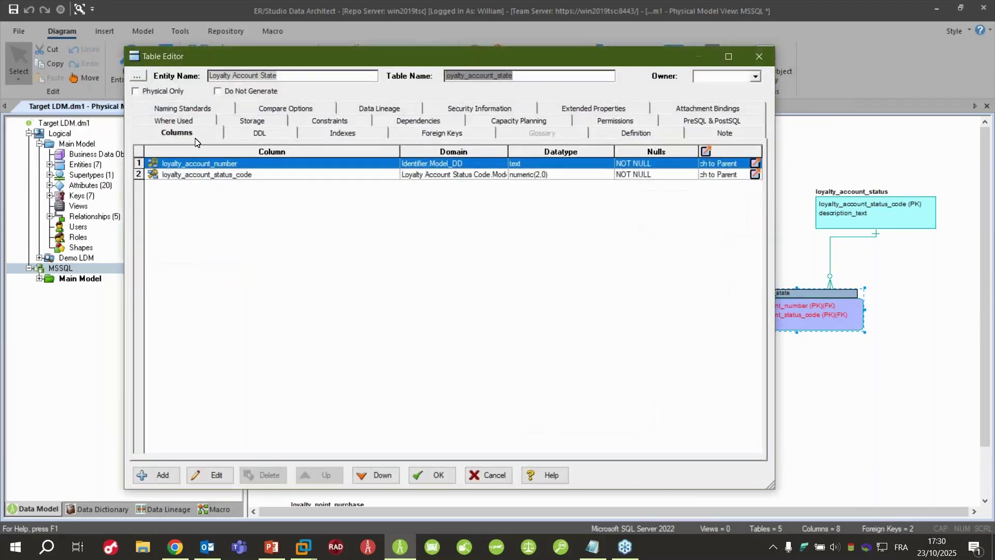
pyautogui.click(249, 134)
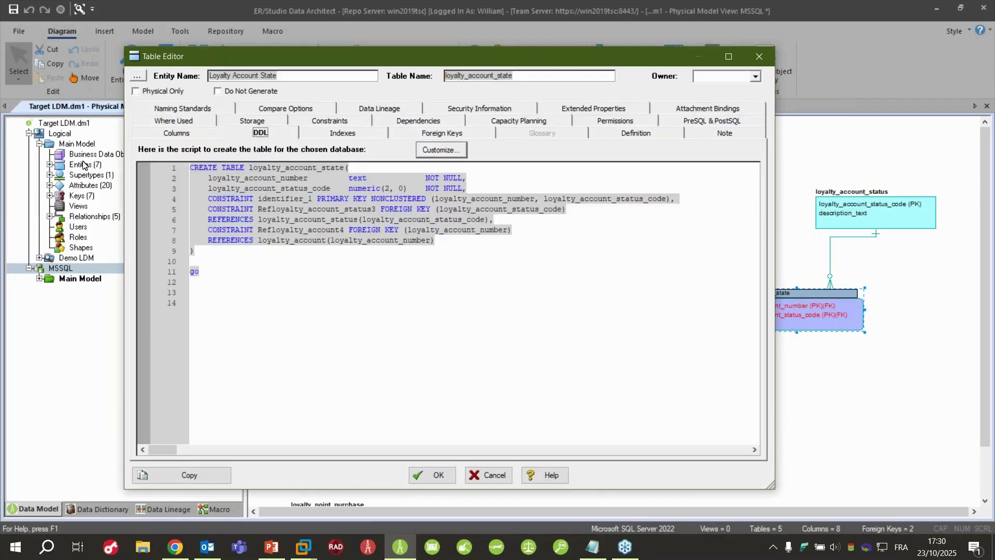
pyautogui.click(494, 475)
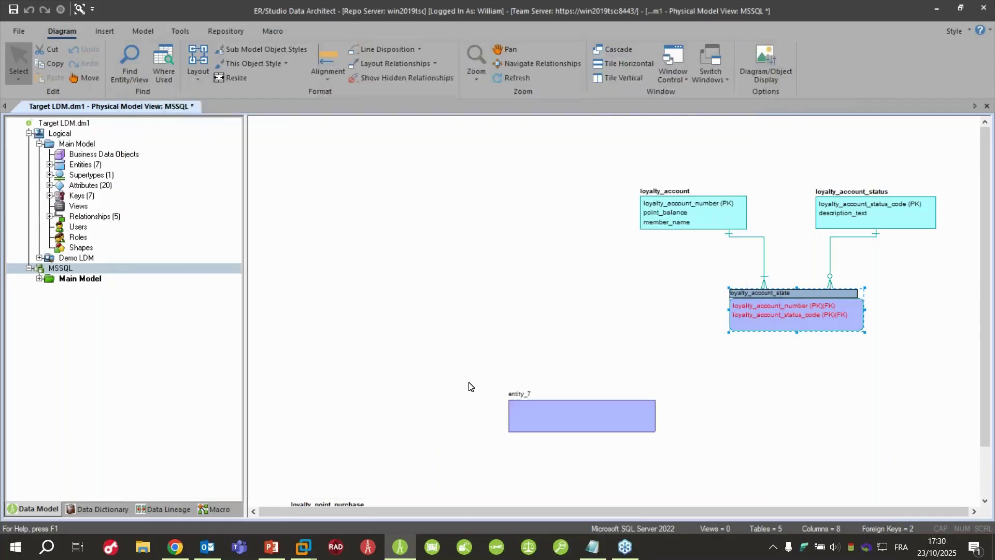
# Start another physical model from the logical Main Model, accepting the undo-history warning, named JSON, targeting JSON Instance, with no validation
pyautogui.click(70, 144)
pyautogui.rightClick(71, 145)
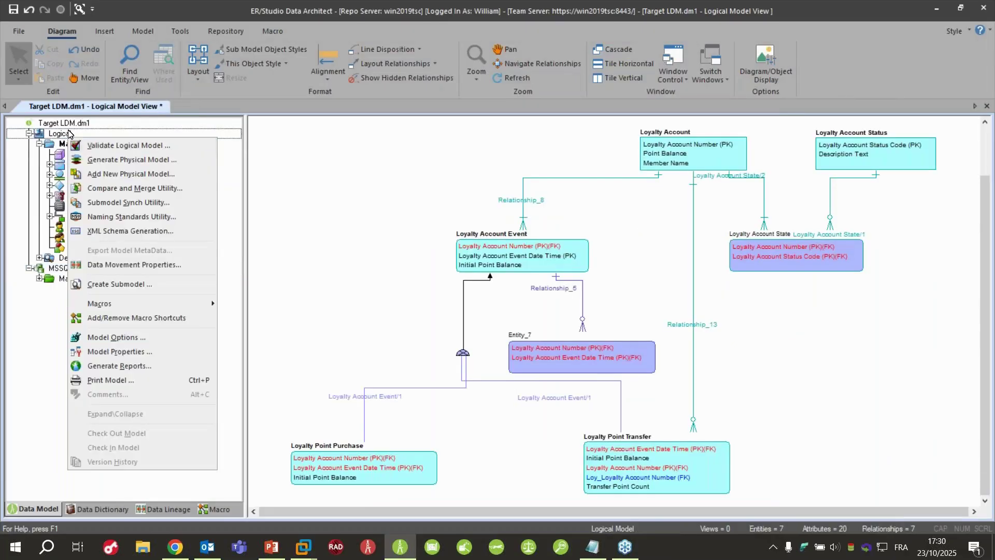
pyautogui.click(123, 161)
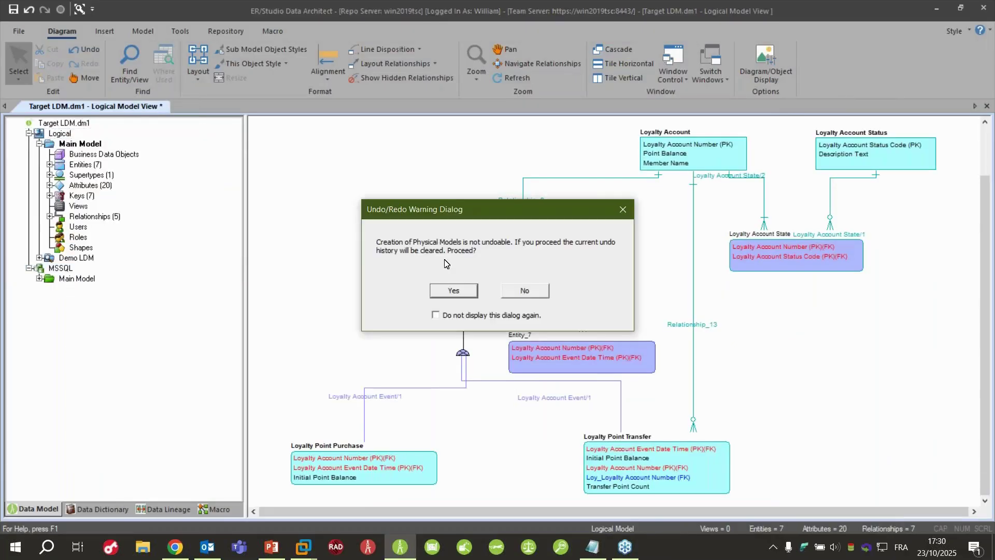
pyautogui.click(468, 290)
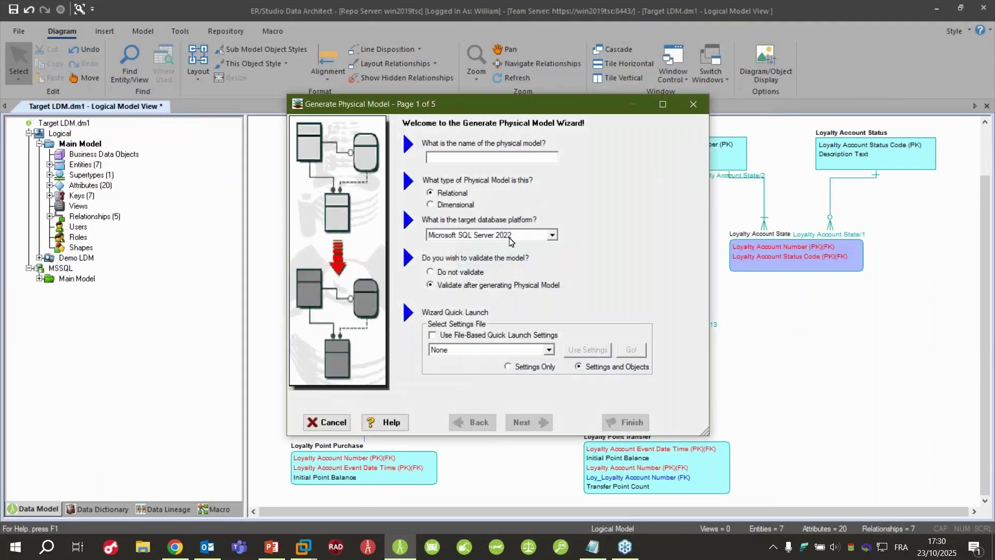
pyautogui.write('JSON')
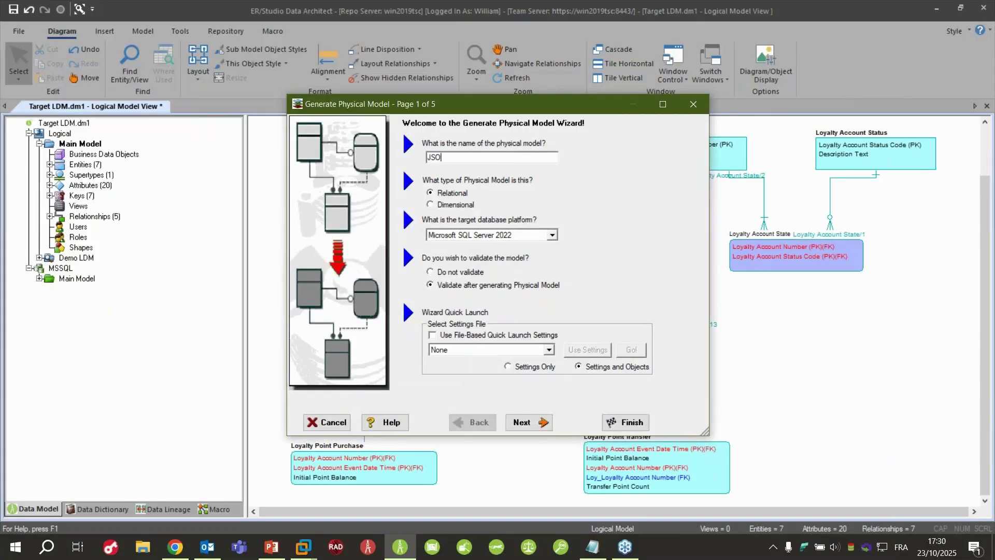
pyautogui.click(528, 234)
pyautogui.scroll(-8, 521, 257)
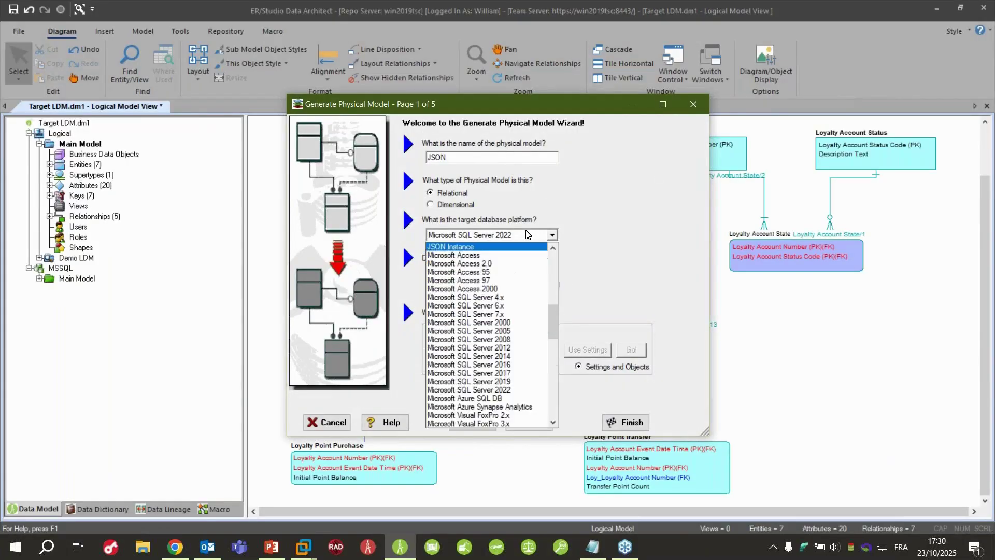
pyautogui.scroll(12, 518, 269)
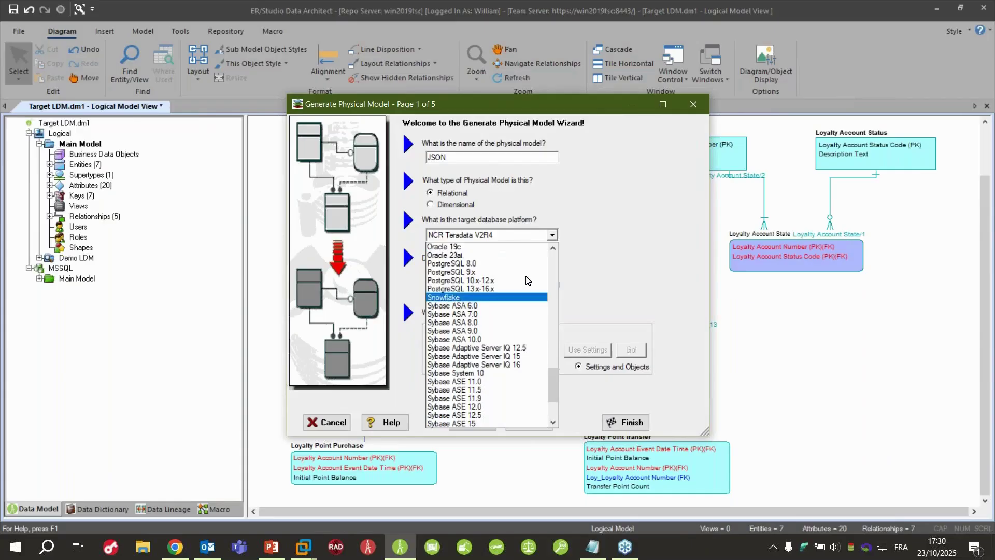
pyautogui.click(480, 246)
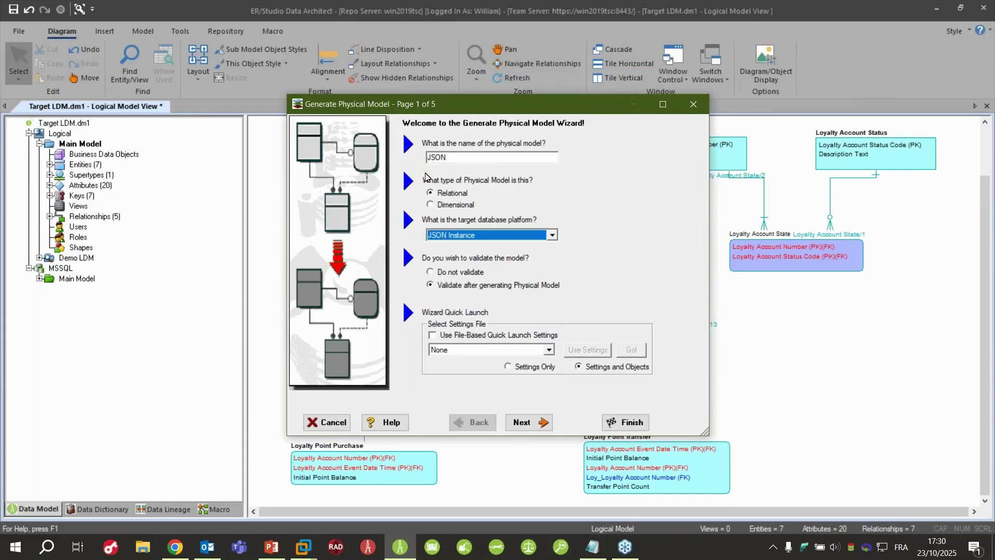
pyautogui.click(479, 275)
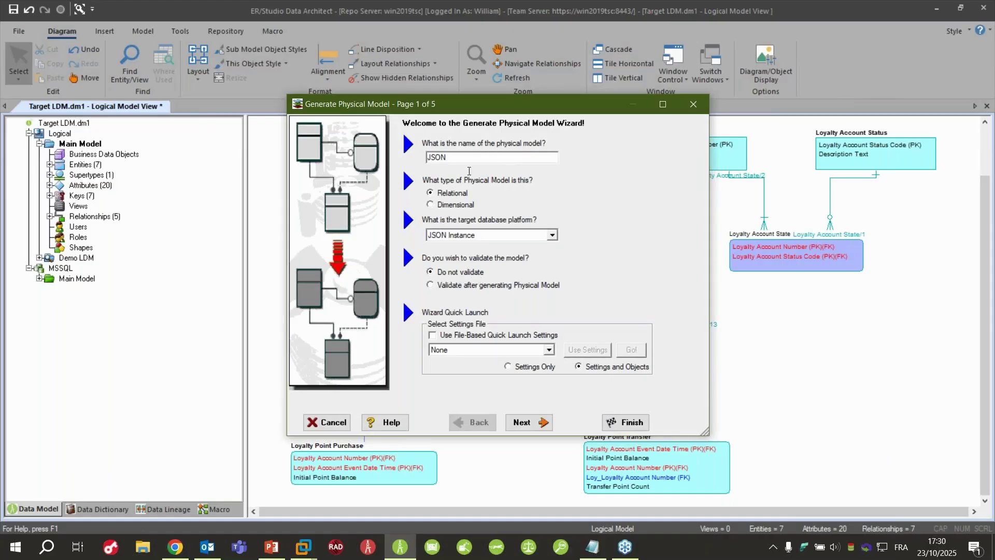
# Review the tables included in the JSON model and generate it with the remaining default options
pyautogui.click(525, 422)
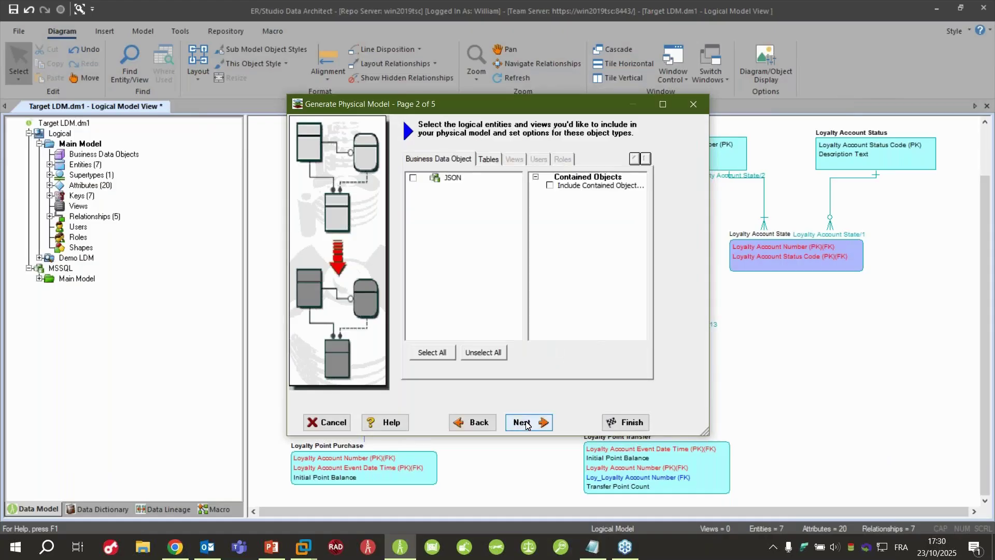
pyautogui.click(493, 160)
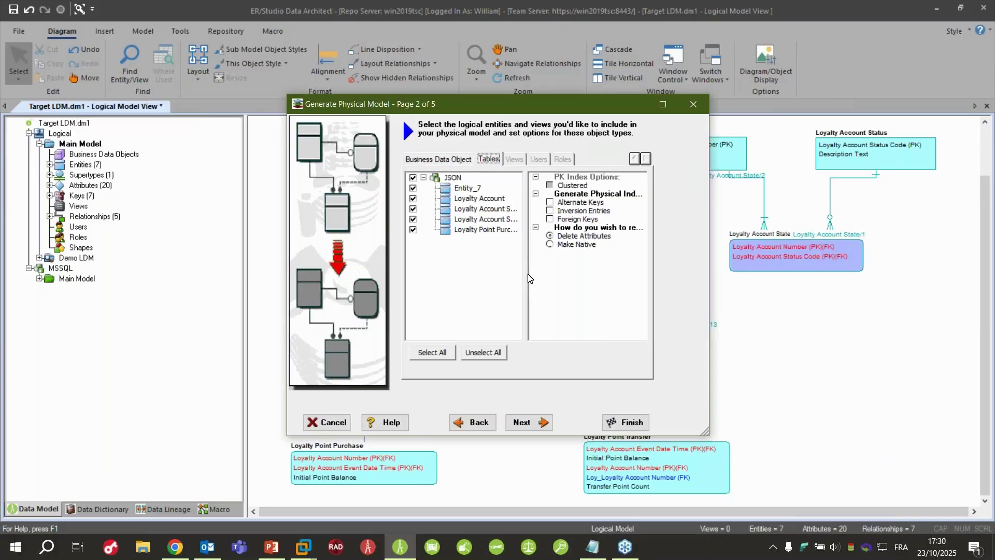
pyautogui.click(626, 423)
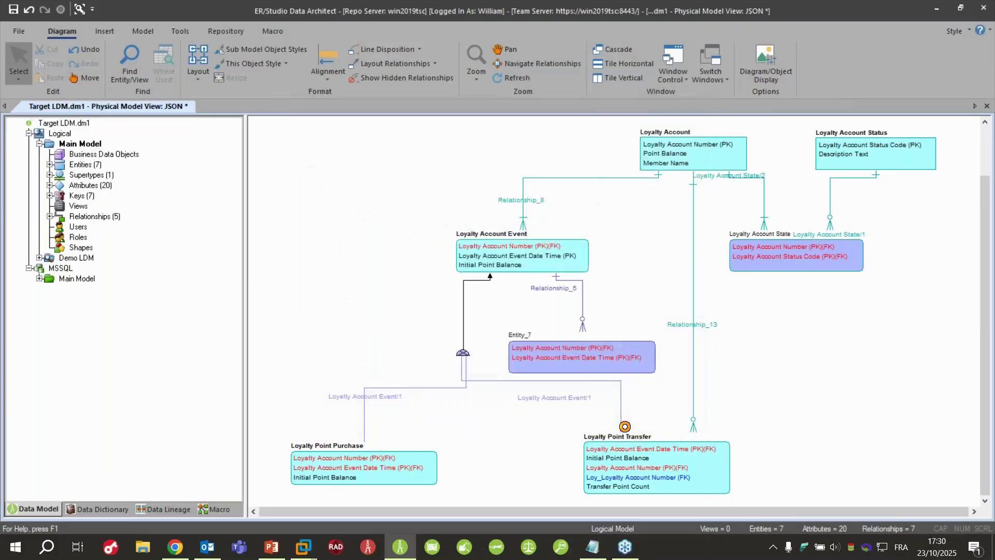
# Open the loyalty_account object in the JSON model and compare its field list with its example JSON output
pyautogui.click(688, 162)
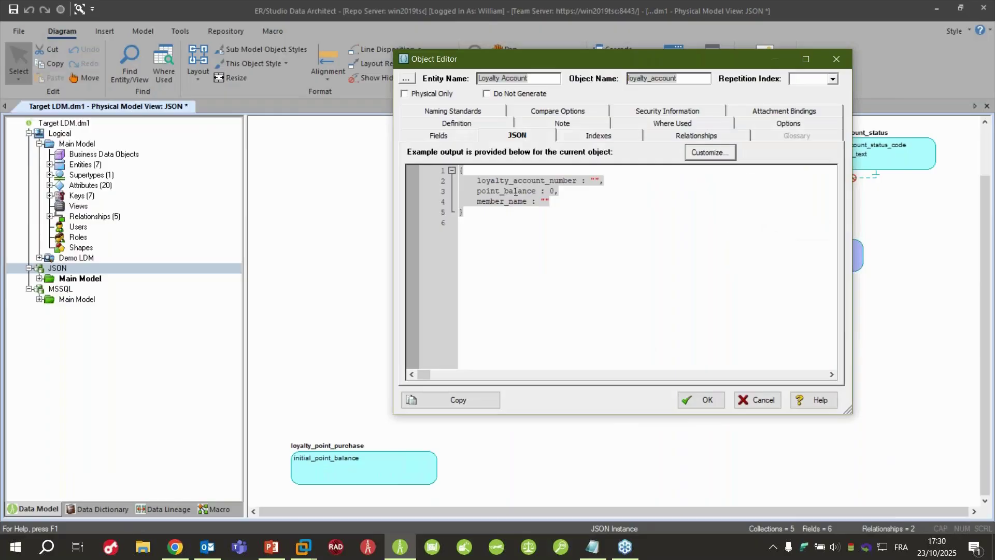
pyautogui.click(461, 140)
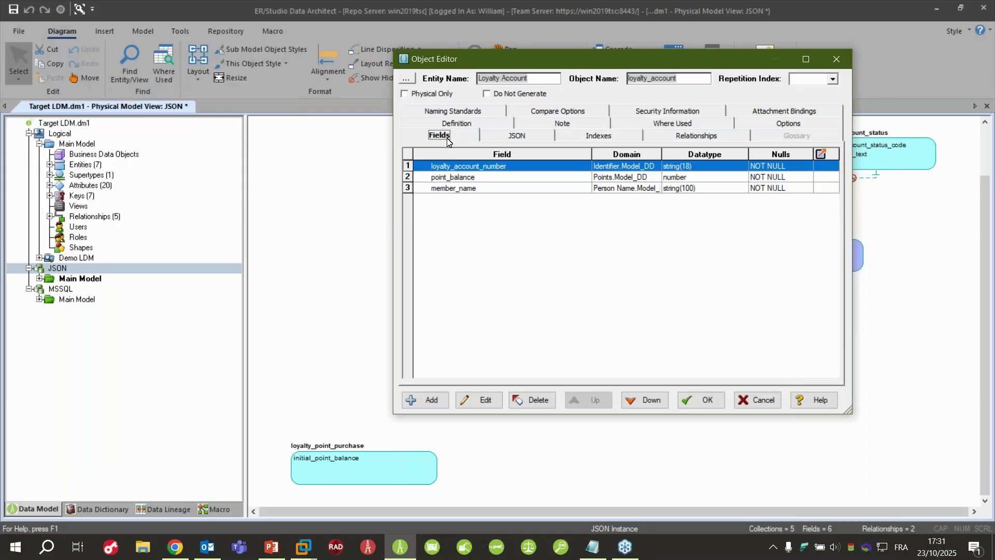
pyautogui.click(526, 138)
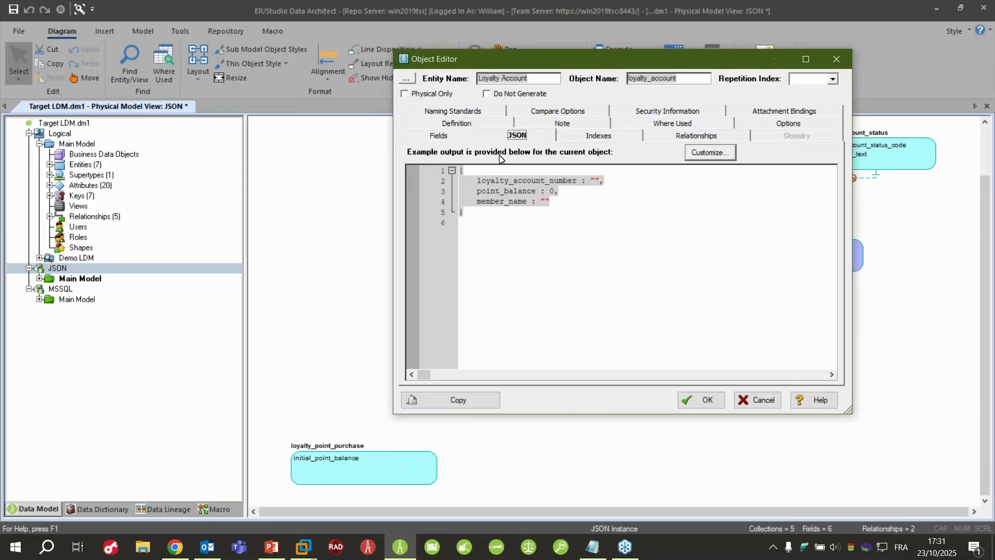
# Customize the loyalty_account JSON preview to display a JSON schema, examine it, and close the object editor without saving
pyautogui.click(730, 156)
pyautogui.click(405, 235)
pyautogui.click(492, 378)
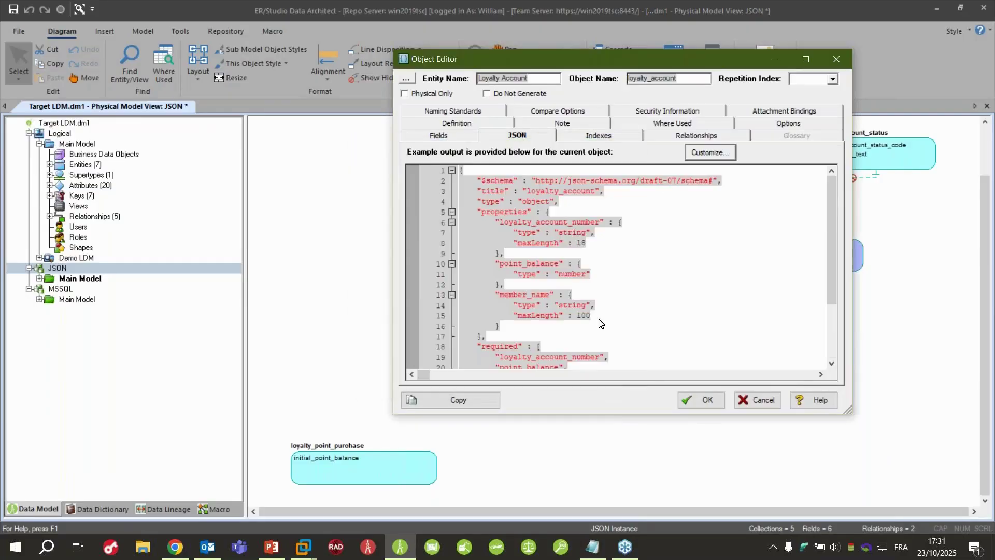
pyautogui.click(760, 400)
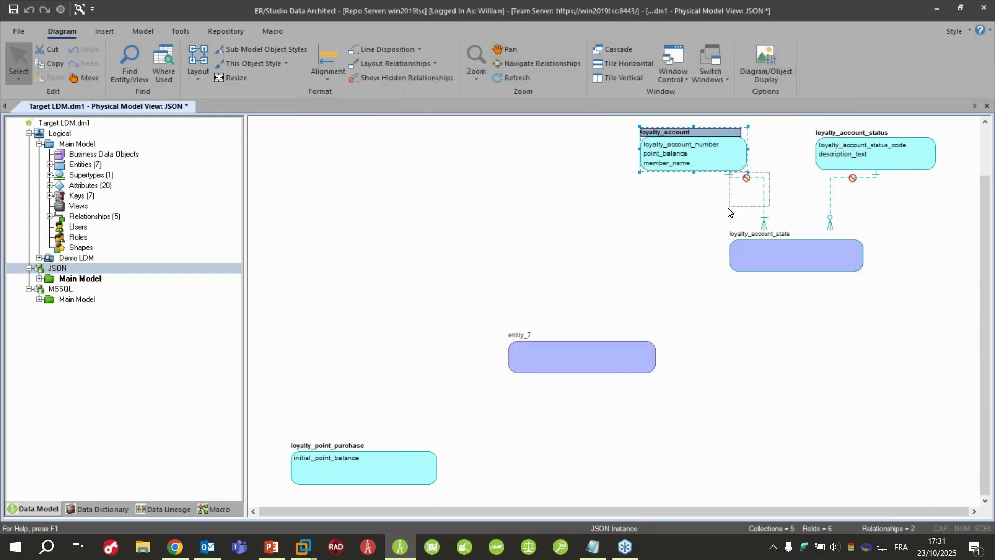
# Return to the logical model and set the relationship between Loyalty Account and Loyalty Account State to Containing, with Parent is Container enabled
pyautogui.click(57, 136)
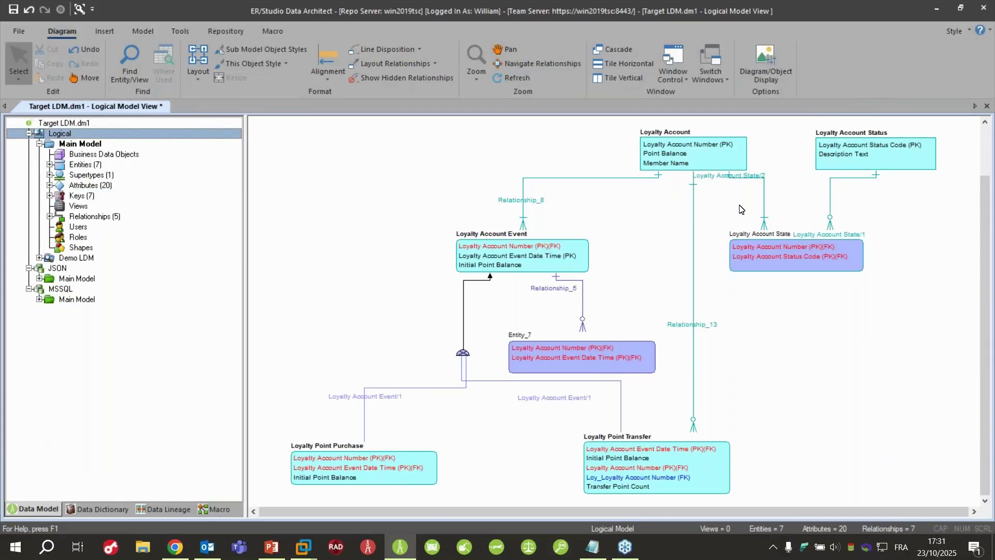
pyautogui.doubleClick(78, 278)
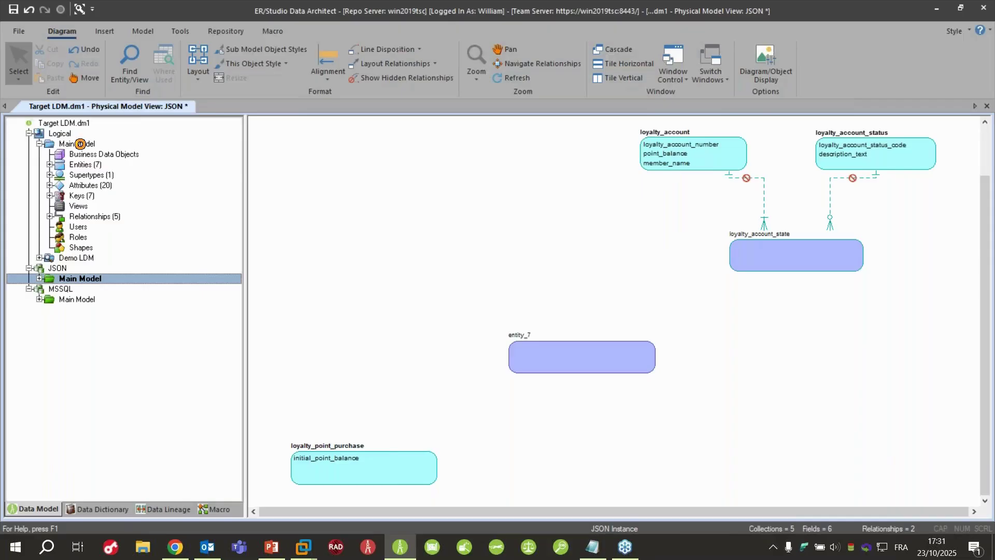
pyautogui.click(78, 134)
pyautogui.rightClick(766, 201)
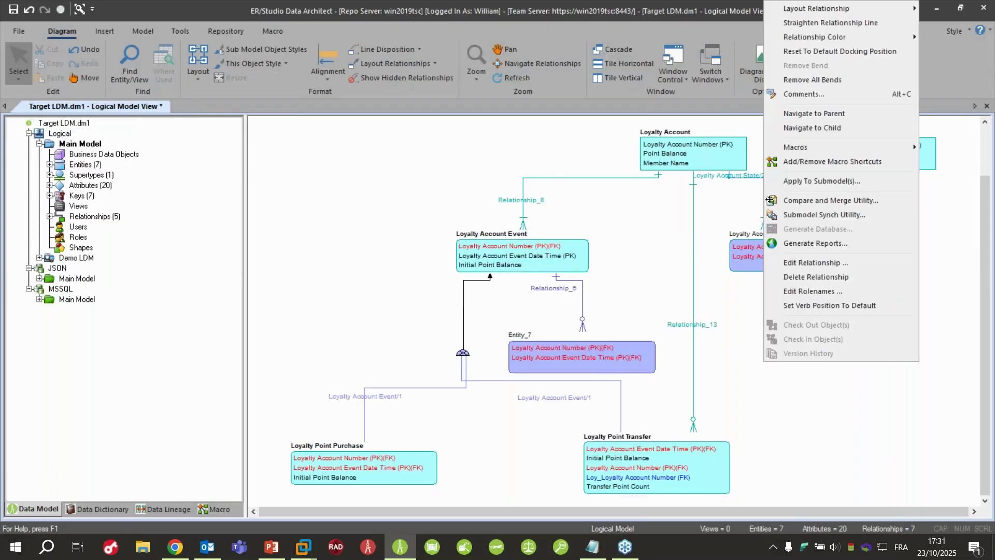
pyautogui.doubleClick(744, 175)
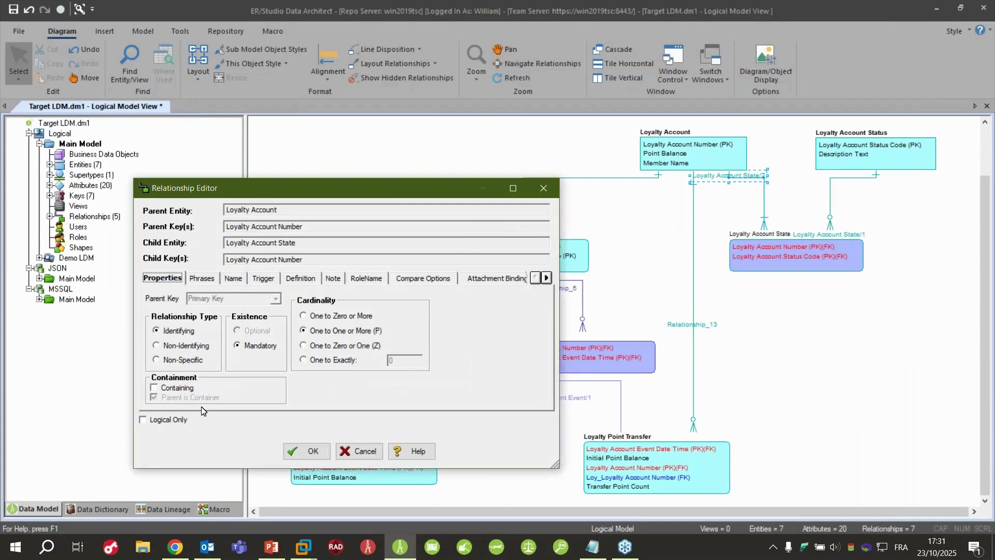
pyautogui.click(184, 389)
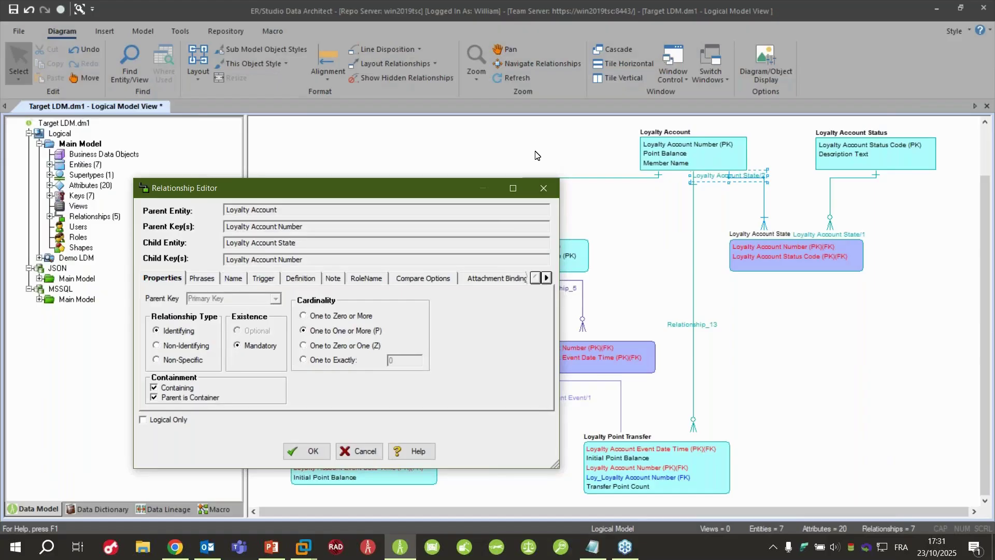
pyautogui.click(314, 451)
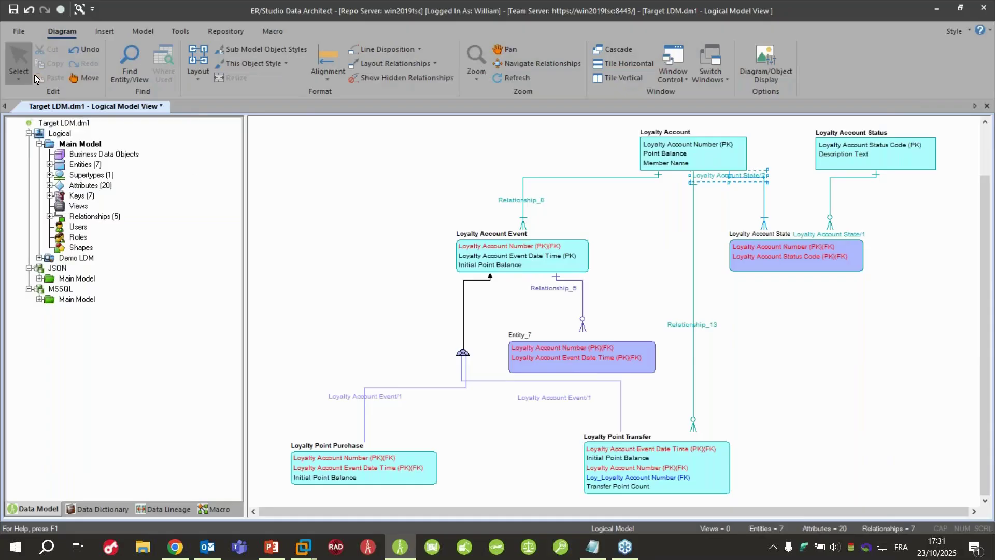
# Start getting a diagram from the repository and browse its projects down to Data Warehouse
pyautogui.click(19, 31)
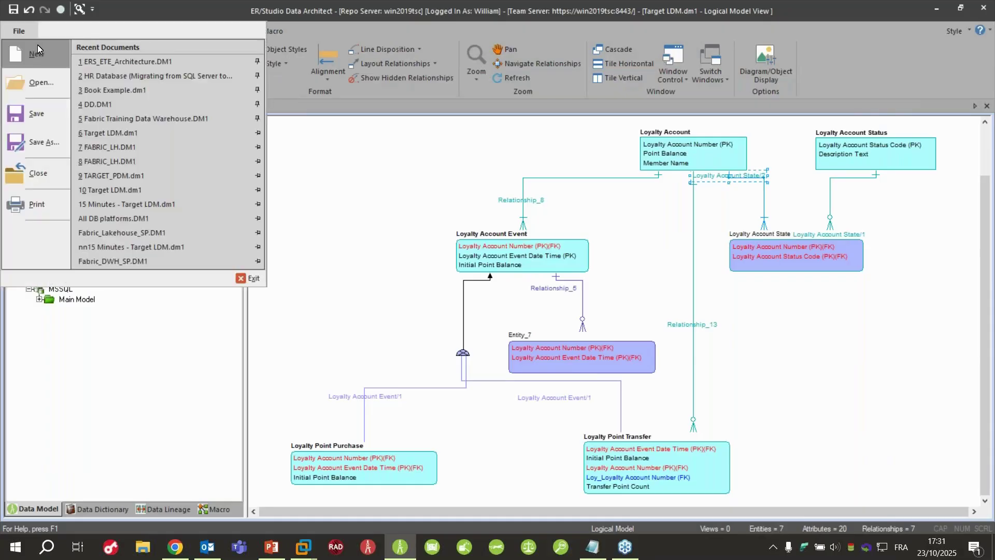
pyautogui.click(391, 147)
pyautogui.click(212, 32)
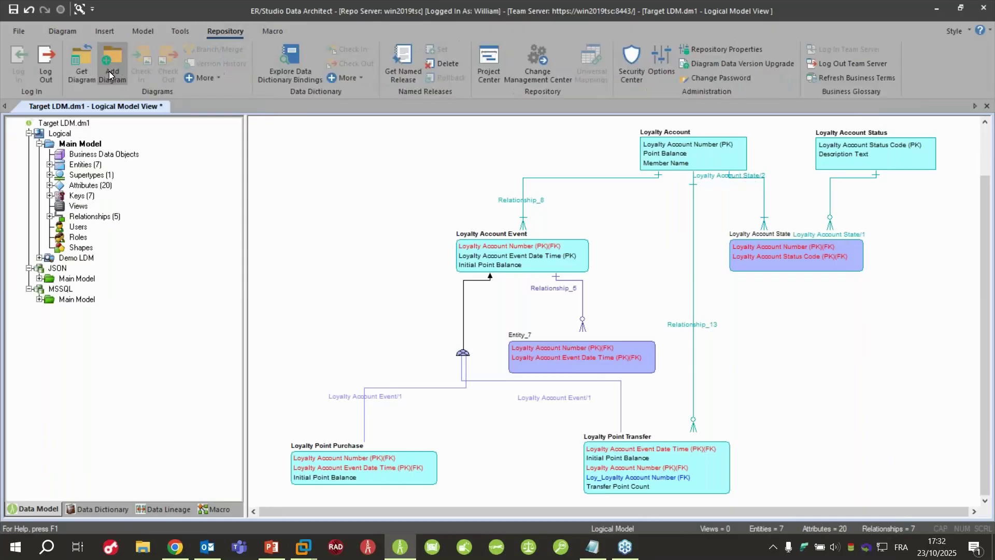
pyautogui.click(83, 65)
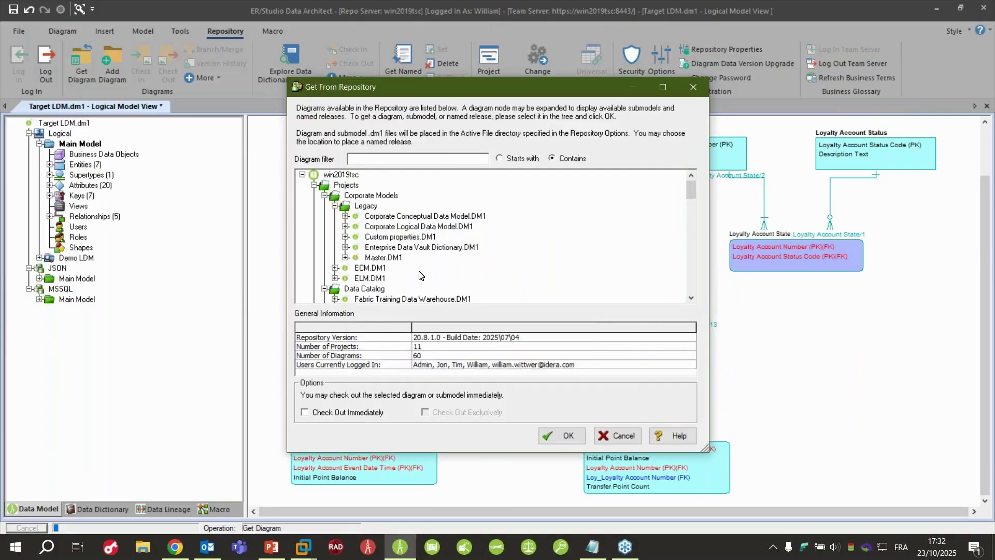
pyautogui.scroll(-3, 420, 276)
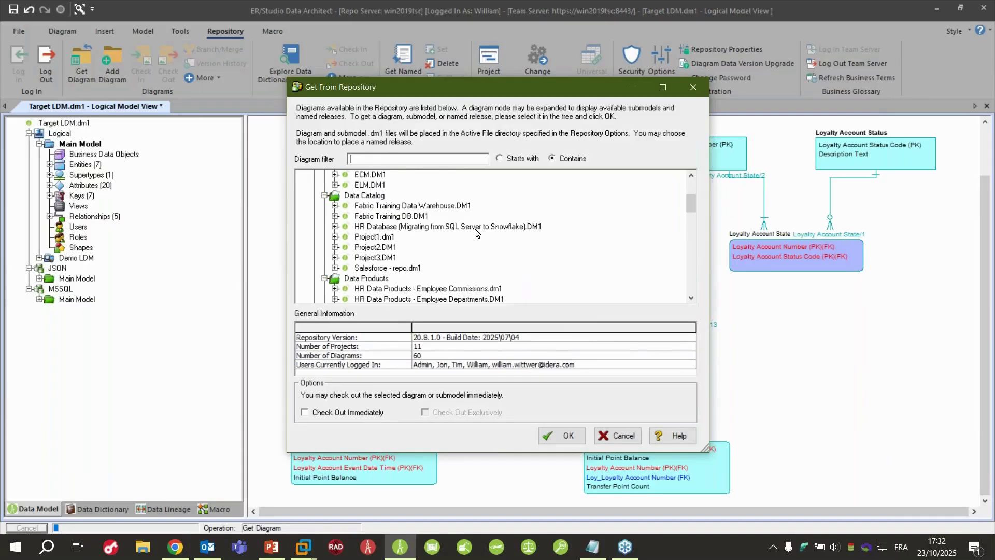
pyautogui.scroll(-1, 476, 233)
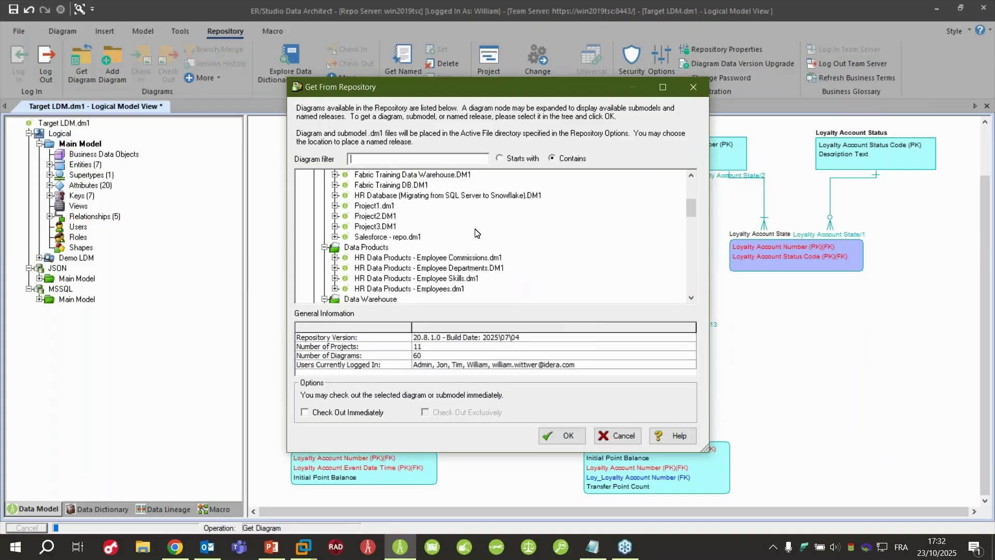
pyautogui.scroll(-1, 476, 233)
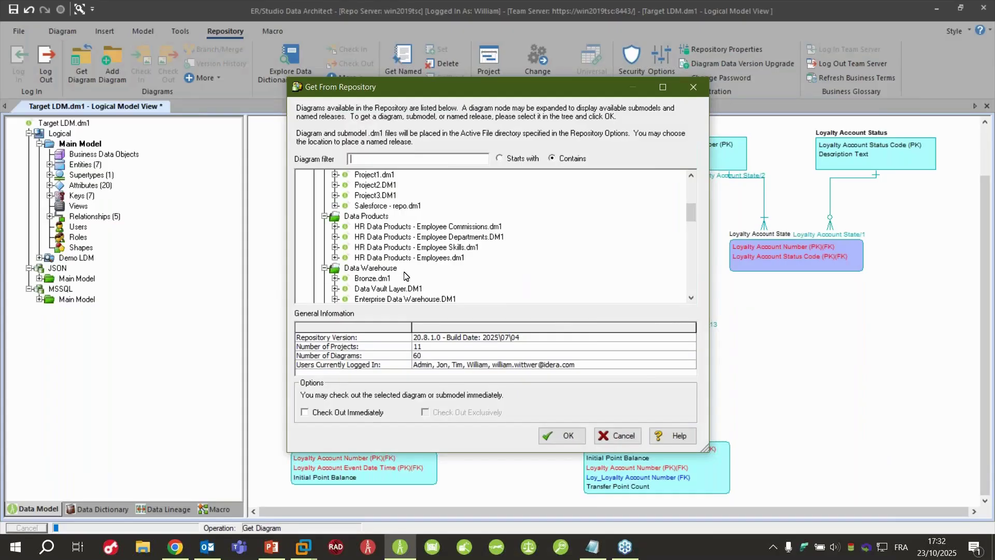
pyautogui.scroll(-1, 410, 258)
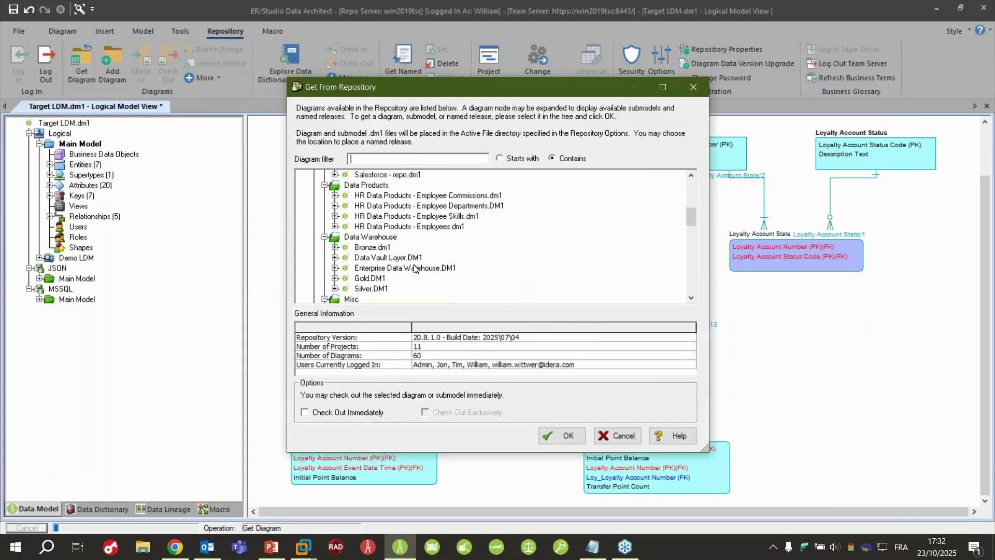
# Get Enterprise Data Warehouse.DM1 from the repository, accepting the update of the existing local copy, and dismiss the operation status reports
pyautogui.click(409, 268)
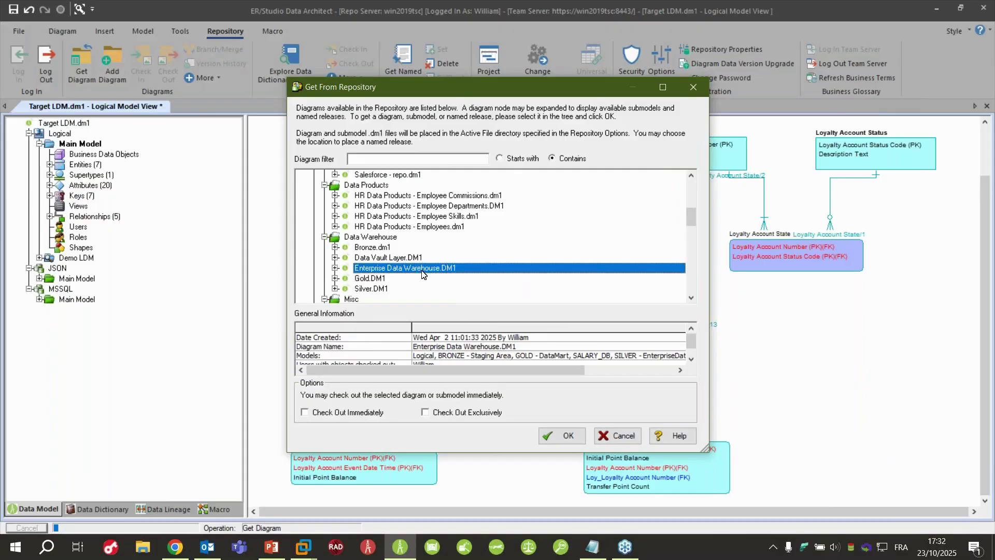
pyautogui.click(542, 434)
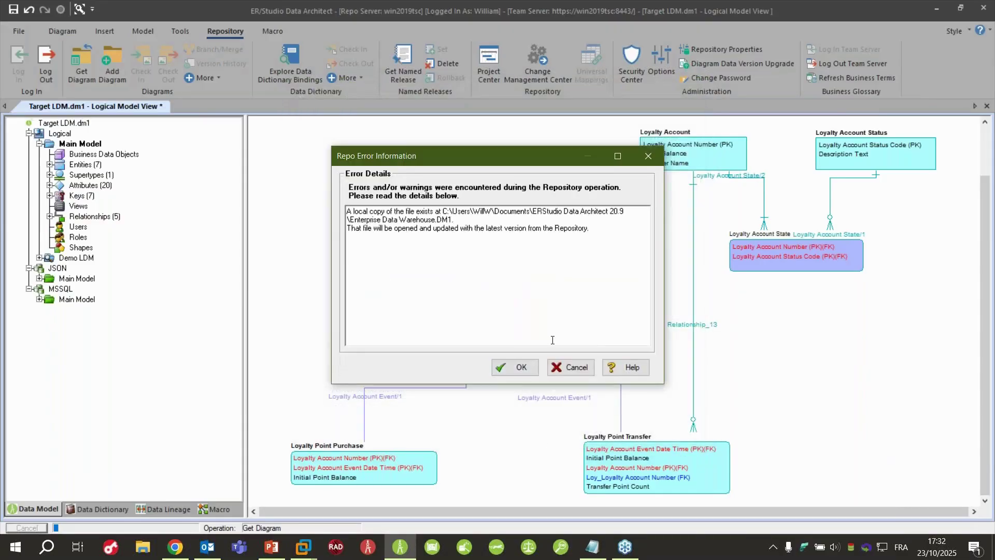
pyautogui.click(534, 368)
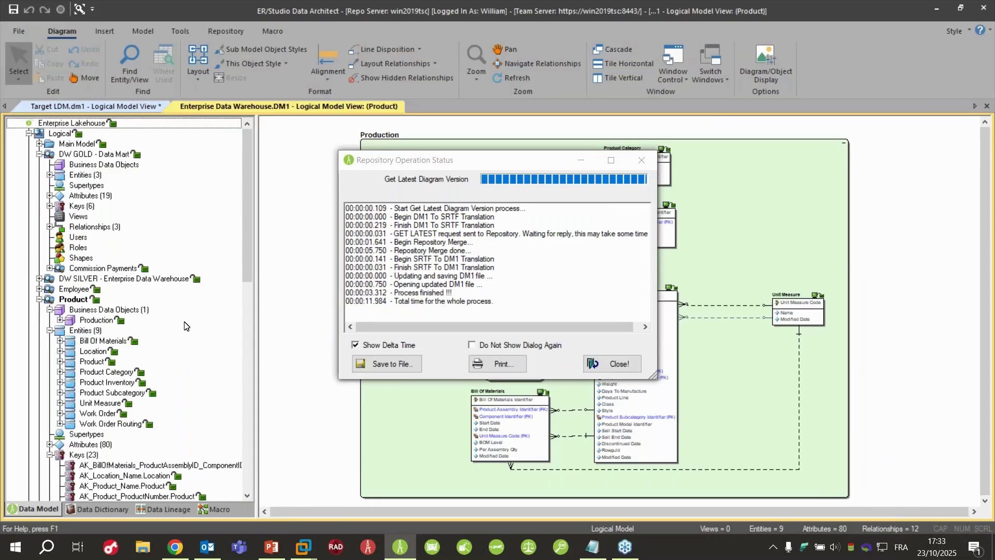
pyautogui.click(616, 363)
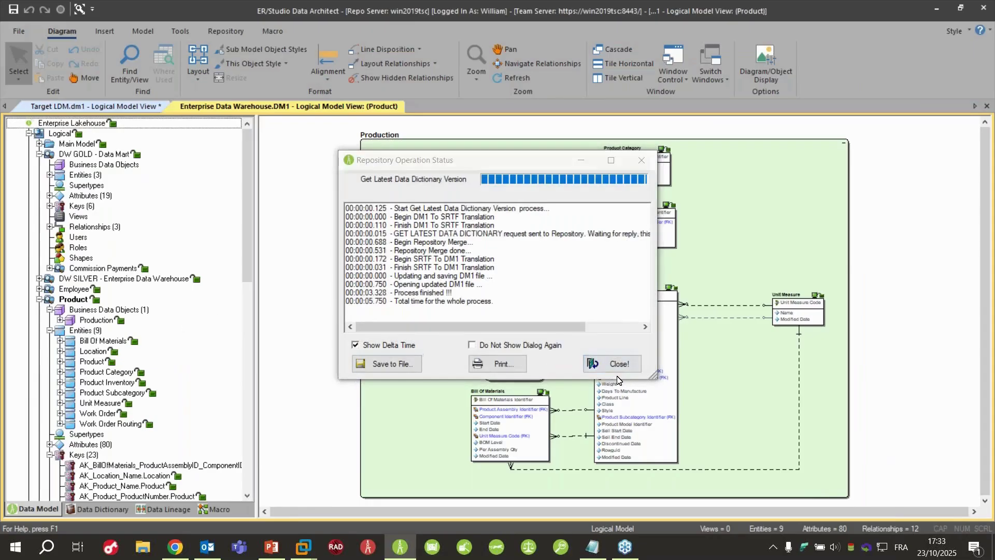
pyautogui.click(616, 368)
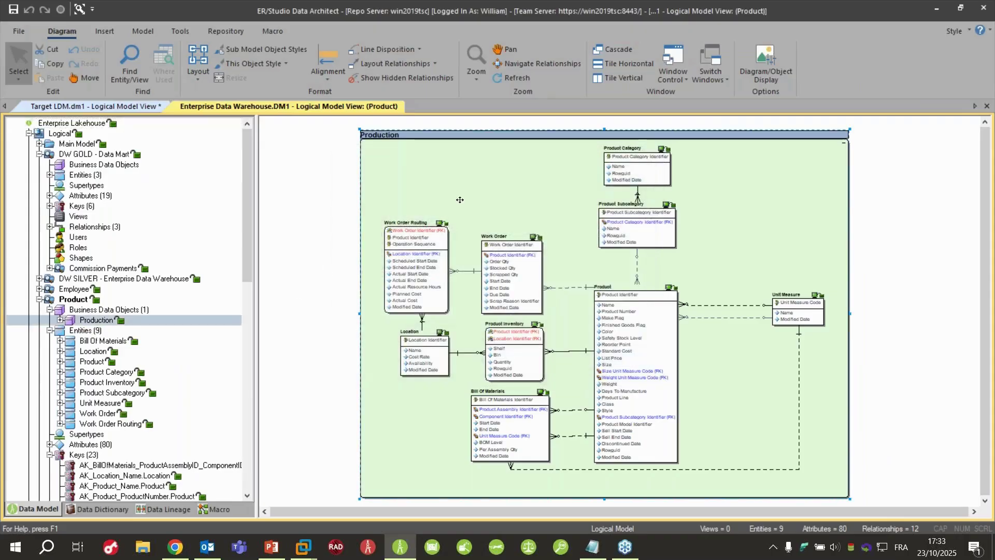
# Examine the logical DW SILVER - Enterprise Data Warehouse submodel and the BRONZE - Staging Area physical model
pyautogui.scroll(-2, 163, 306)
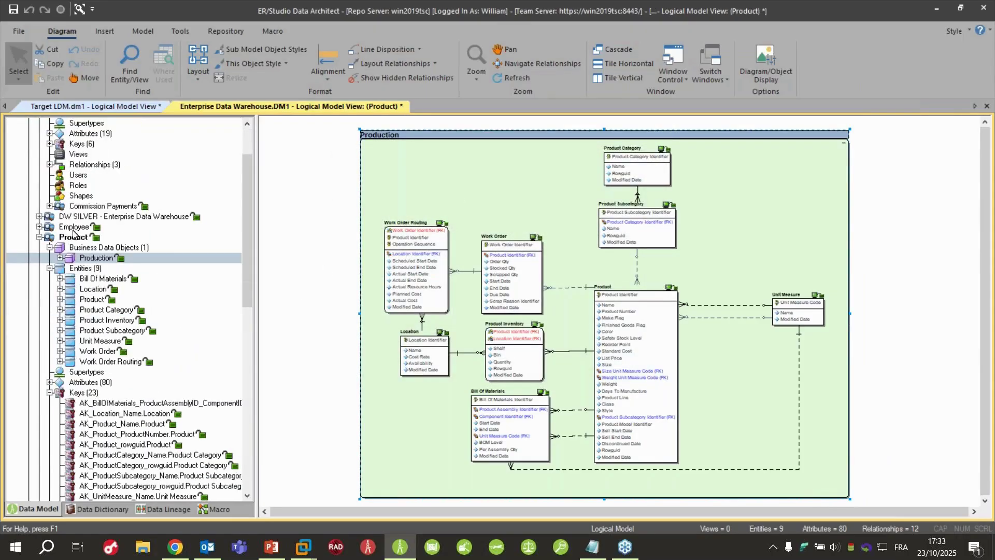
pyautogui.doubleClick(73, 228)
pyautogui.doubleClick(103, 216)
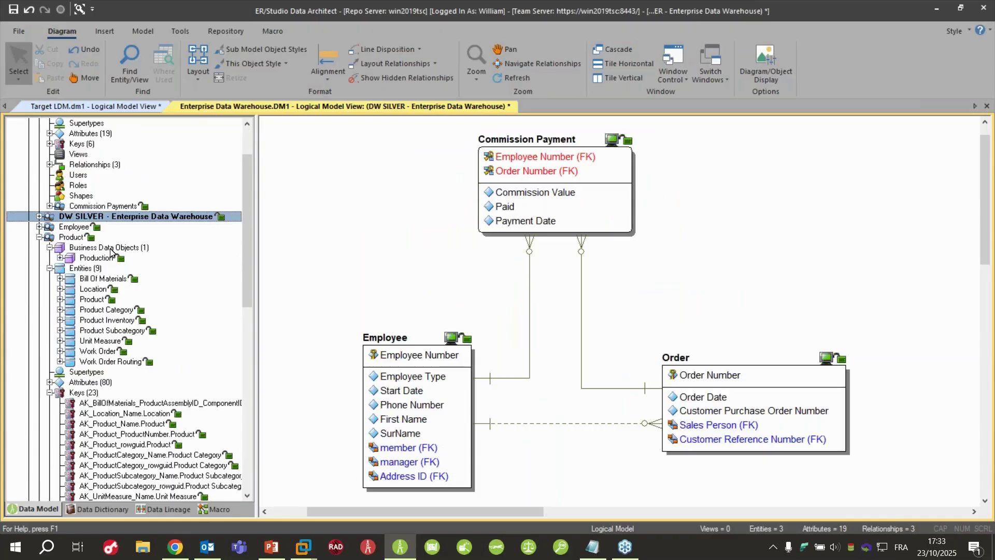
pyautogui.scroll(-1, 505, 304)
pyautogui.scroll(1, 506, 306)
pyautogui.scroll(-8, 153, 340)
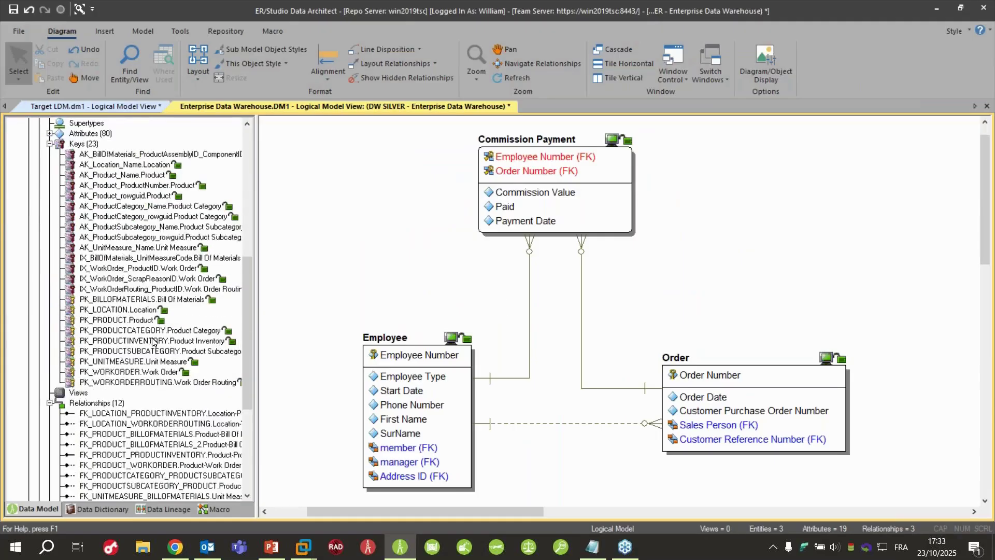
pyautogui.scroll(-6, 153, 342)
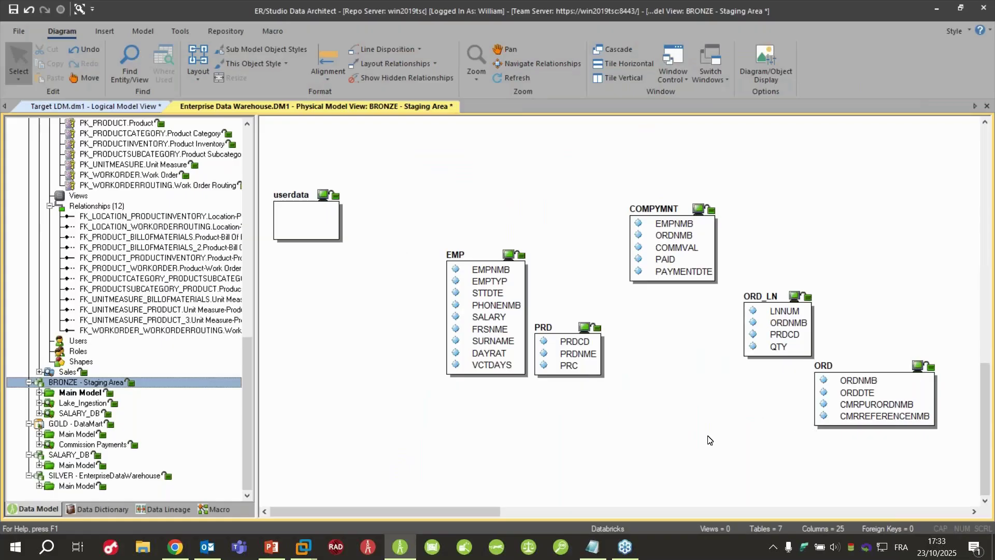
# Open the GOLD - DataMart main model and run the wShow Submodel in Team Server Core macro to view it in the browser
pyautogui.doubleClick(89, 434)
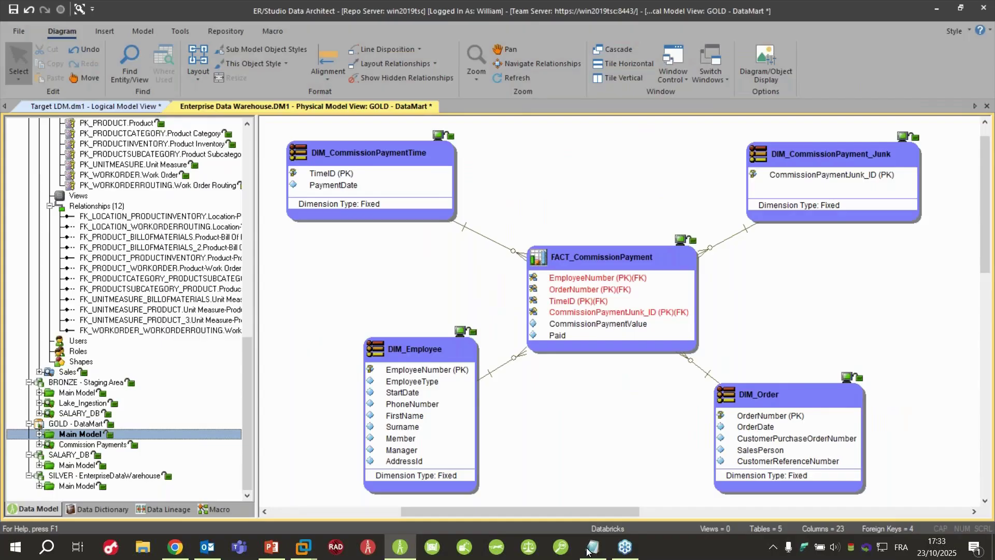
pyautogui.click(320, 296)
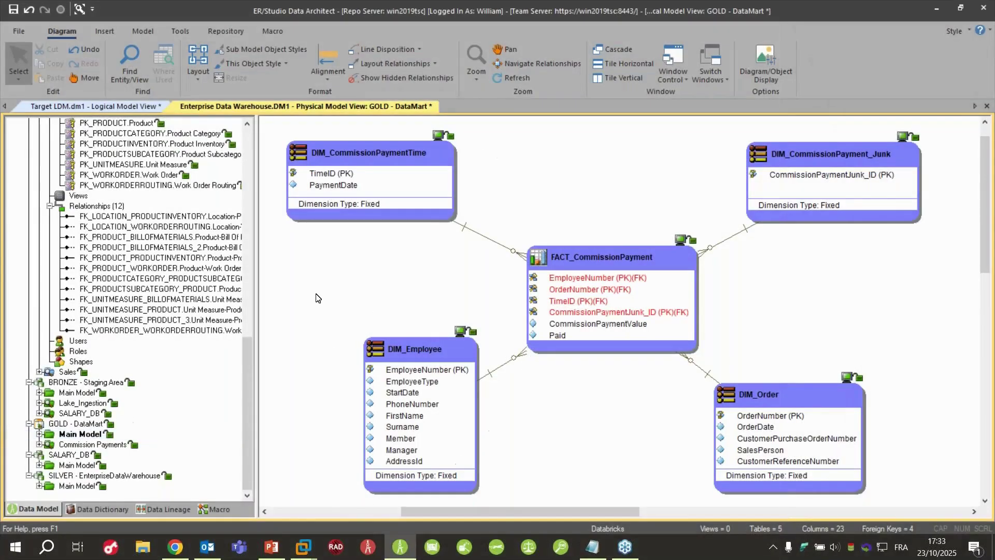
pyautogui.rightClick(318, 298)
pyautogui.moveTo(430, 327)
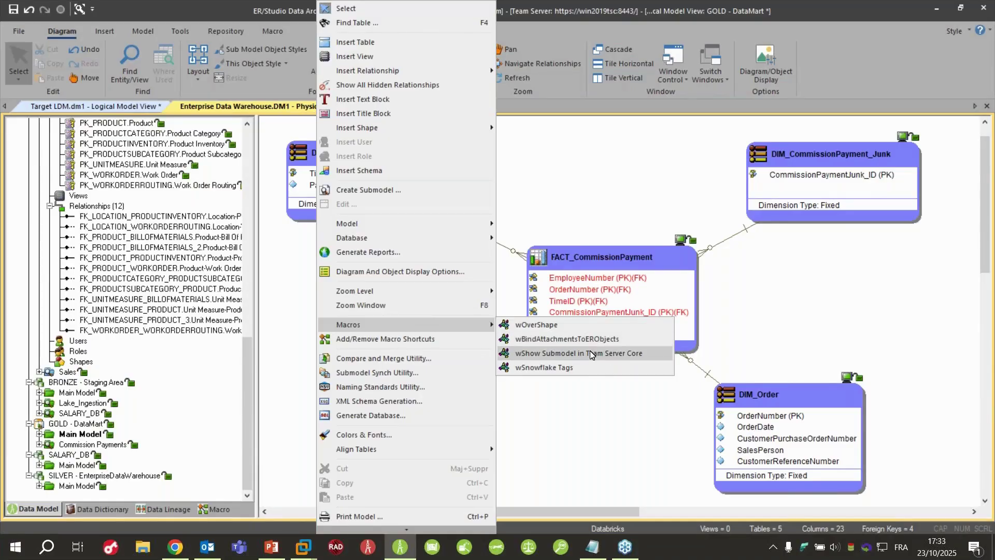
pyautogui.click(590, 353)
pyautogui.click(454, 291)
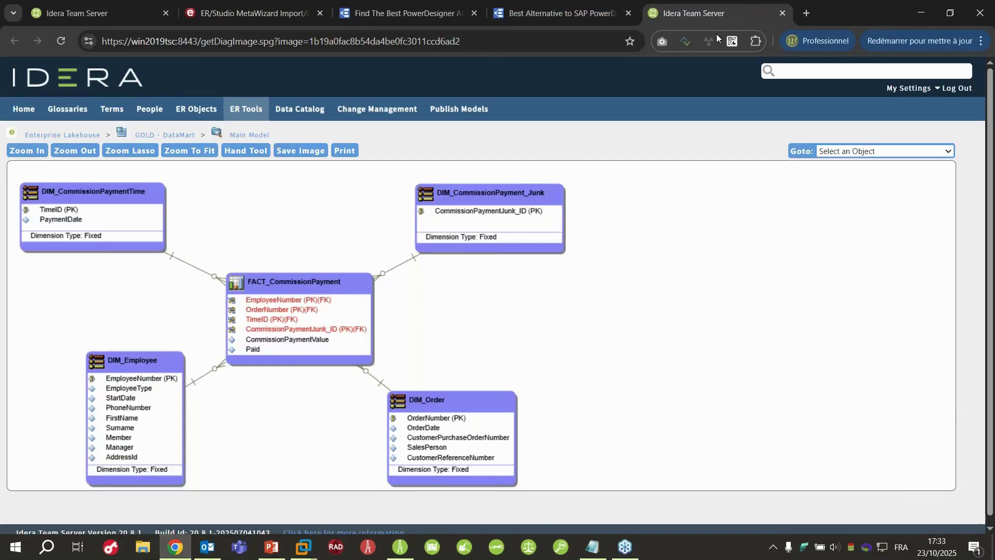
# Move FACT_CommissionPayment slightly up and left in the Team Server diagram and open the table's description page
pyautogui.moveTo(319, 298); pyautogui.dragTo(304, 271)
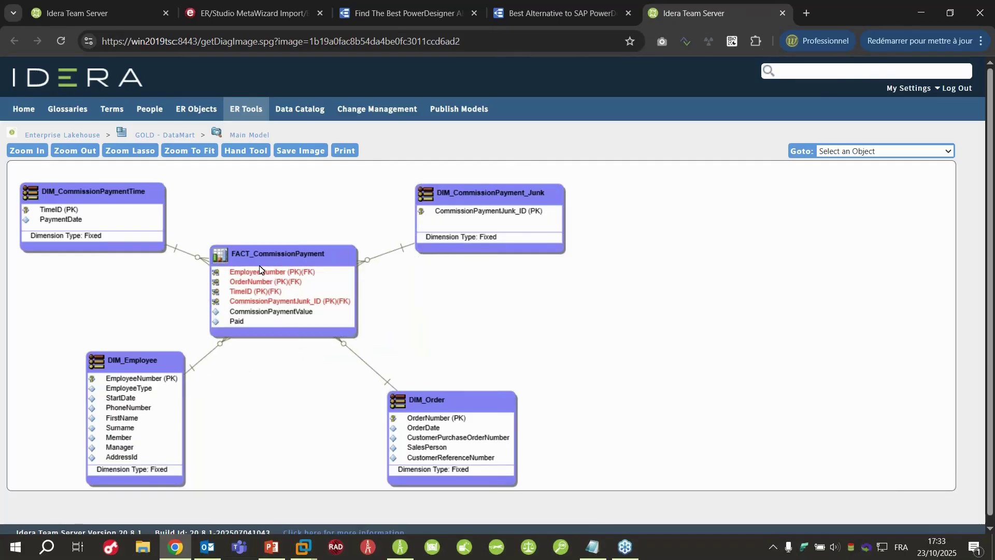
pyautogui.doubleClick(319, 278)
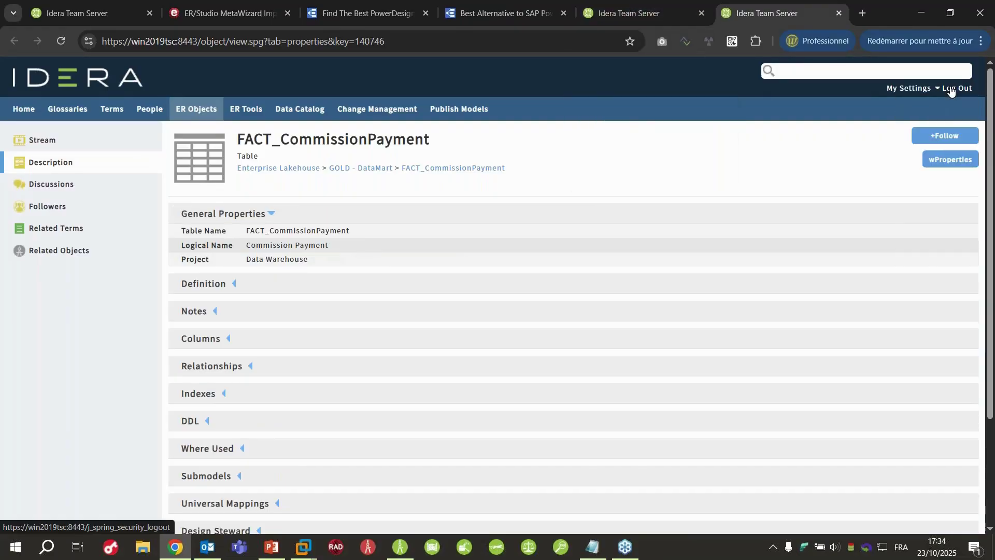
pyautogui.moveTo(929, 104)
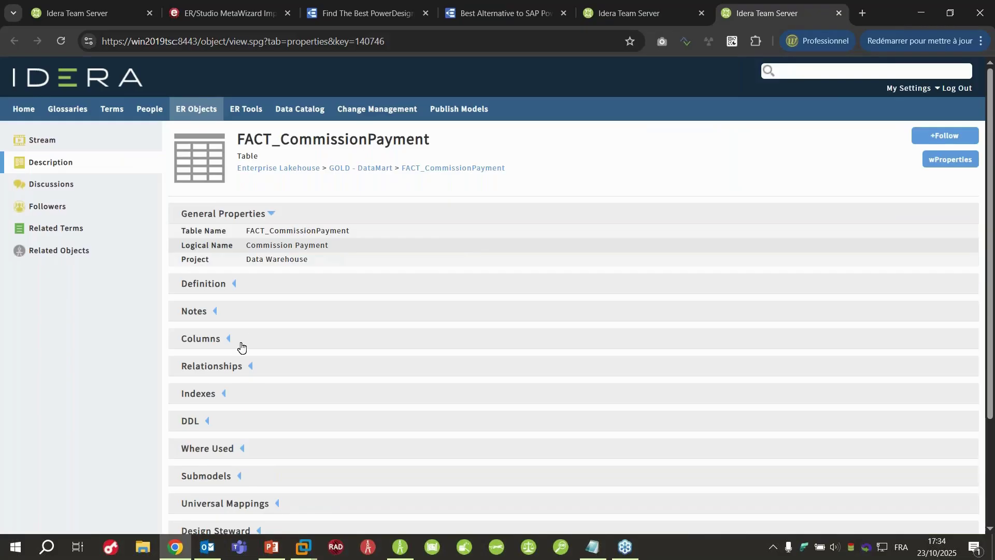
# Expand and review the Definition, Columns, DDL and Design Steward sections of FACT_CommissionPayment
pyautogui.click(253, 289)
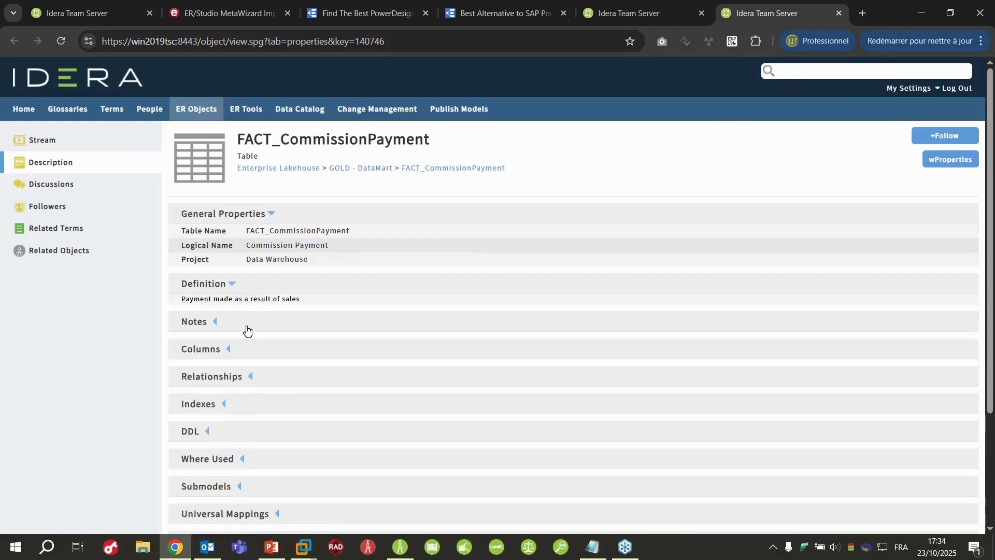
pyautogui.click(248, 349)
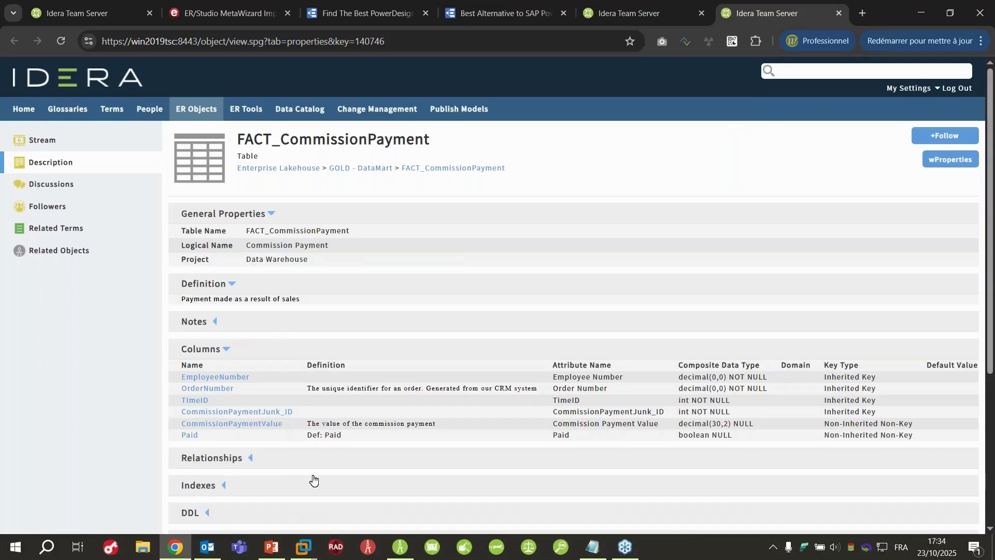
pyautogui.scroll(-3, 313, 480)
pyautogui.click(271, 384)
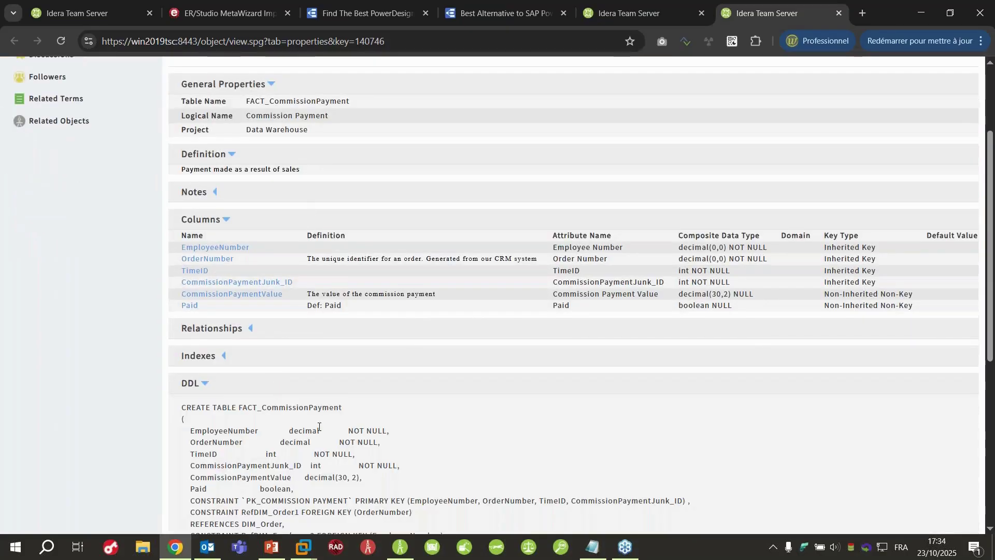
pyautogui.scroll(-1, 356, 481)
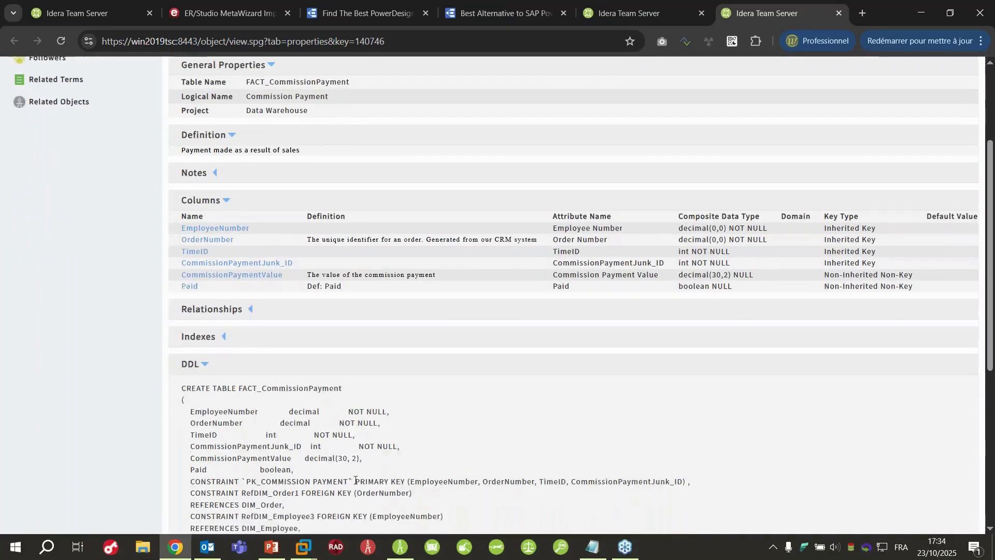
pyautogui.scroll(-6, 278, 373)
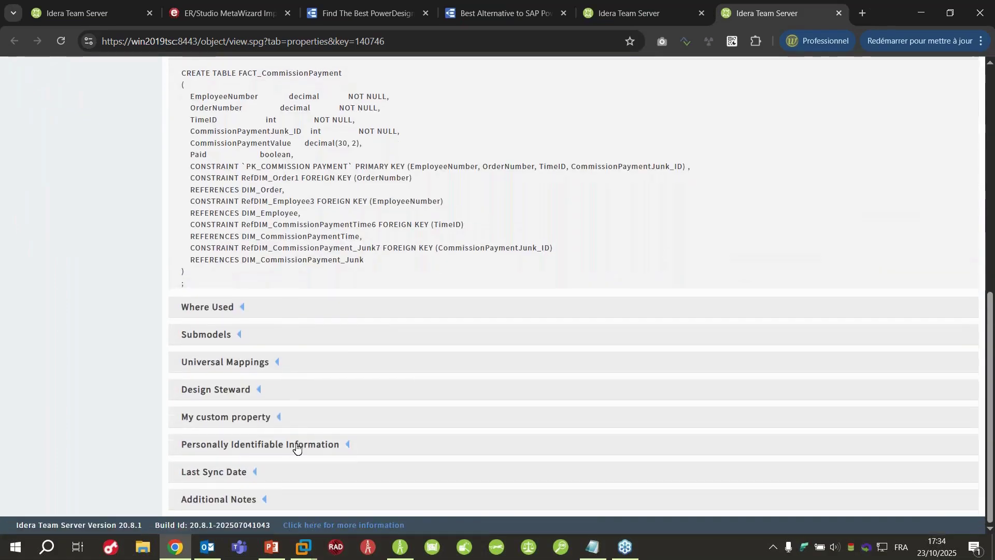
pyautogui.click(293, 394)
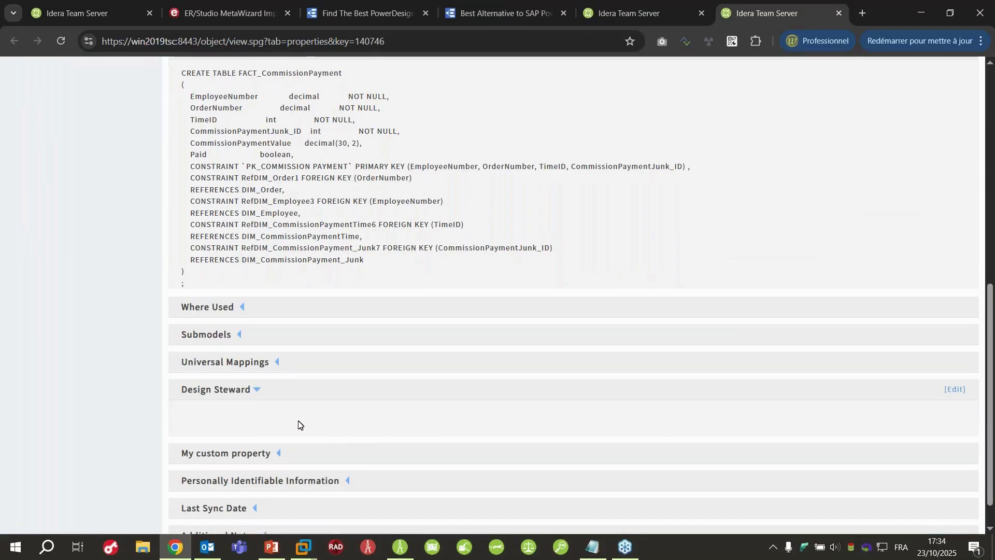
# Search the terms for "commission" and relate the Commission Payment [Human Resources] business term to the FACT_CommissionPayment table
pyautogui.scroll(-1, 300, 422)
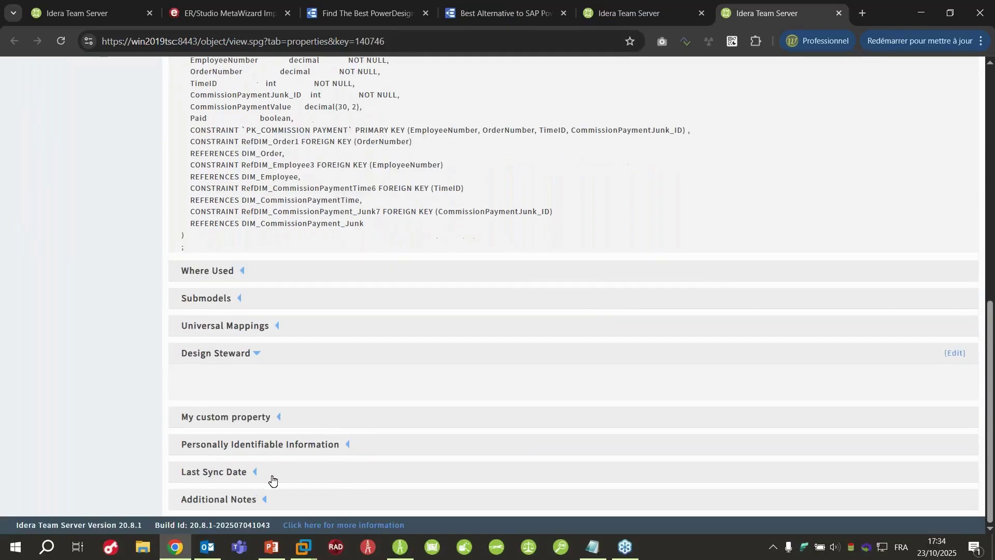
pyautogui.scroll(7, 271, 478)
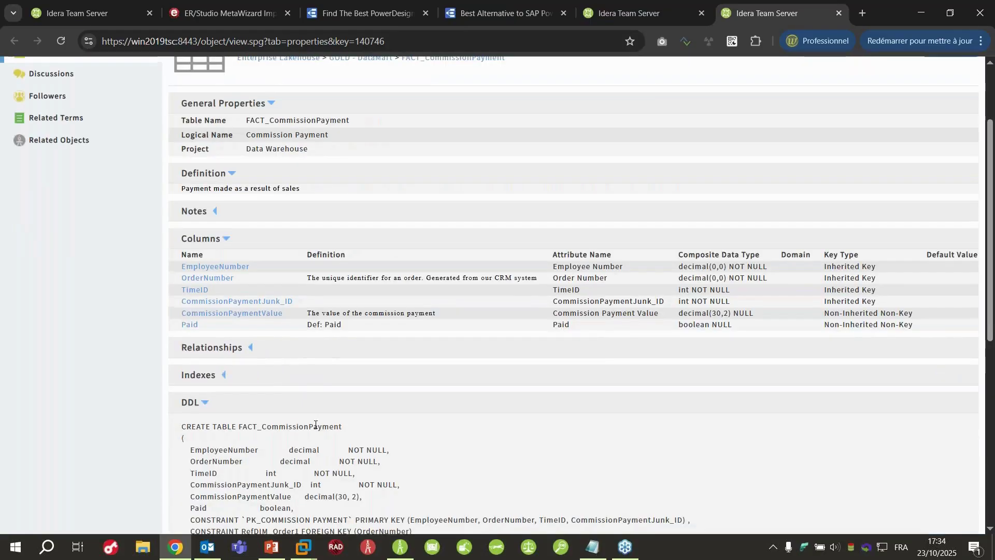
pyautogui.scroll(2, 315, 425)
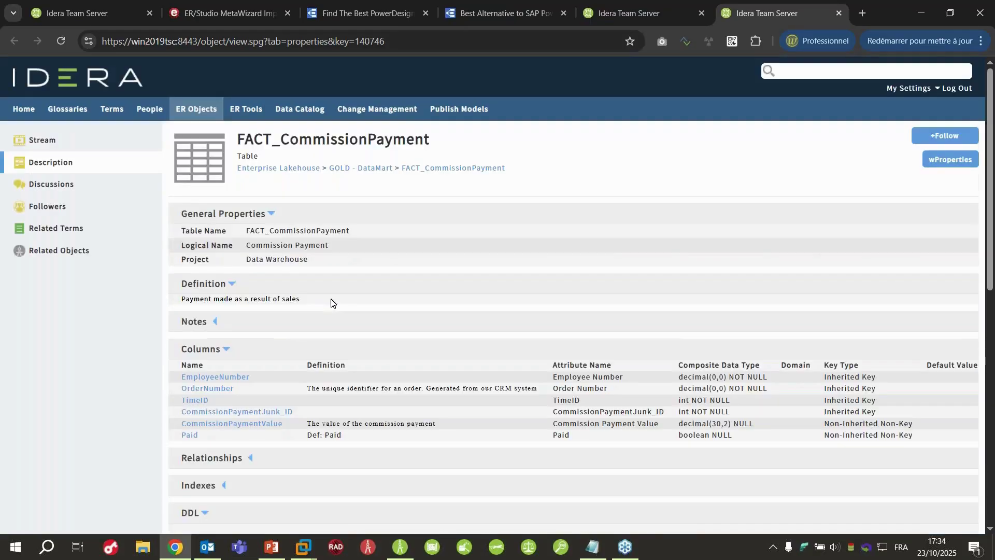
pyautogui.click(52, 230)
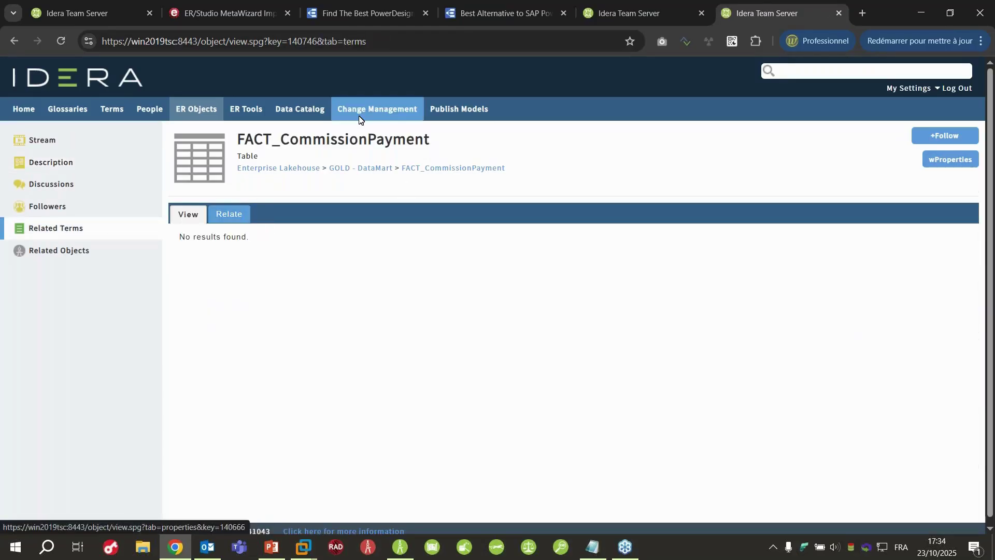
pyautogui.click(223, 214)
pyautogui.click(218, 261)
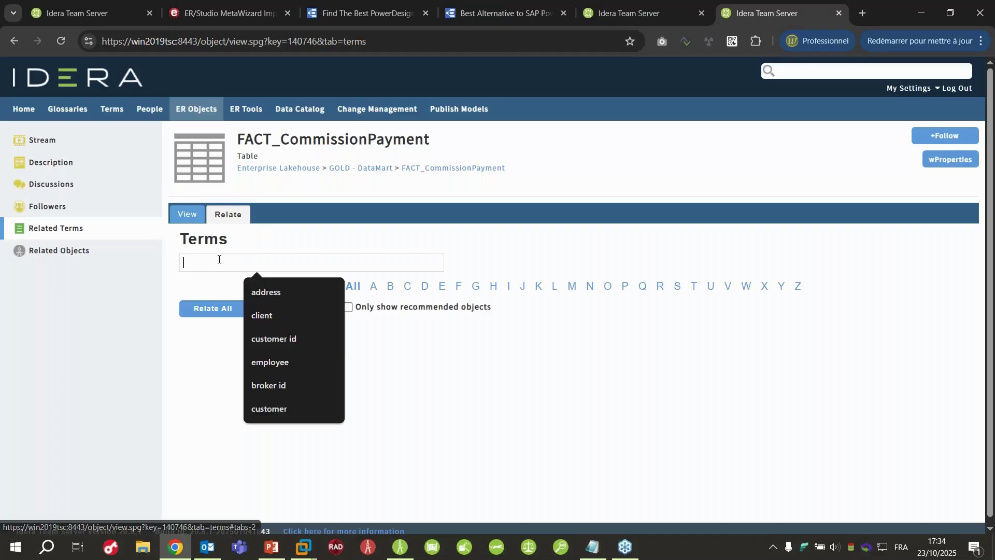
pyautogui.write('commission')
pyautogui.click(276, 337)
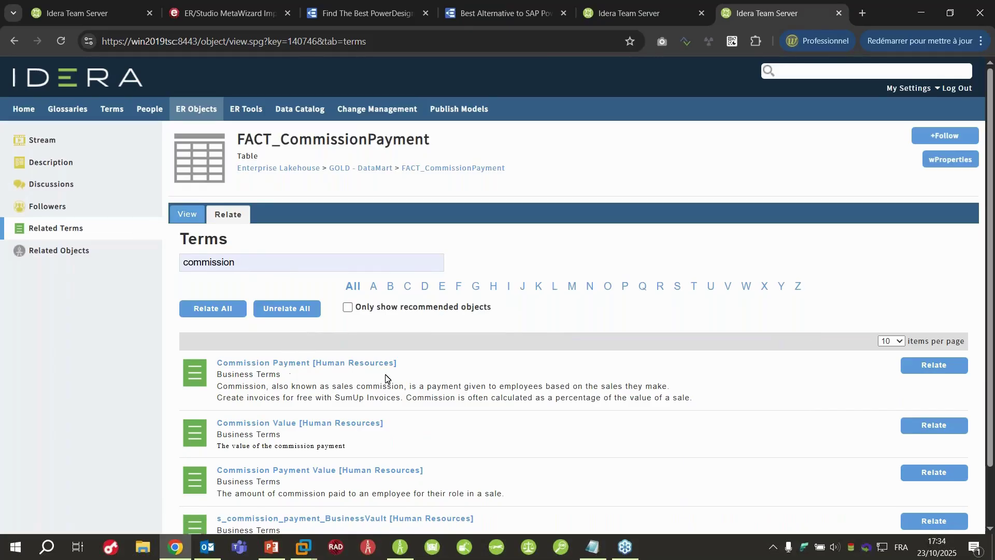
pyautogui.click(935, 372)
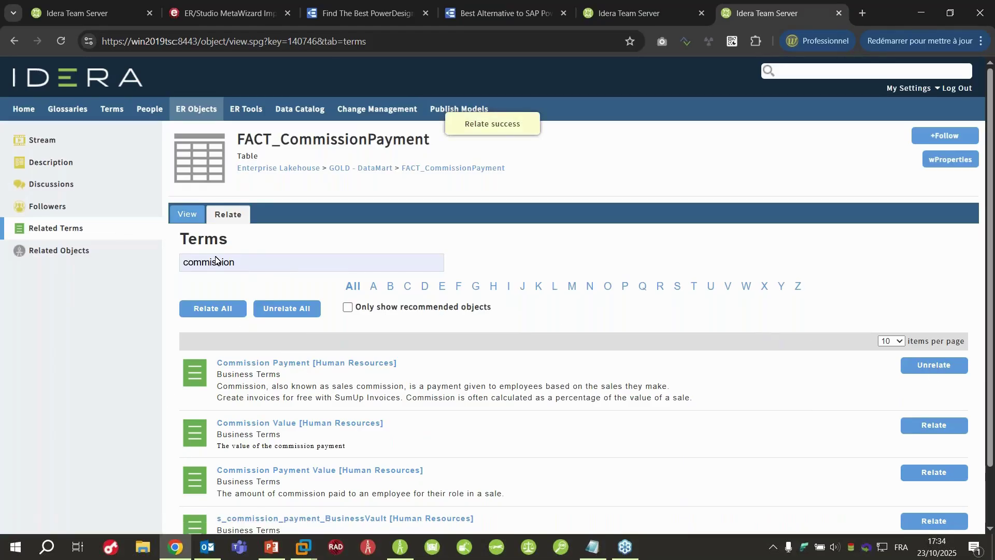
# Open the Commission Payment term's graph of related ER objects and expand it to maximum detail to examine the linked models
pyautogui.click(257, 363)
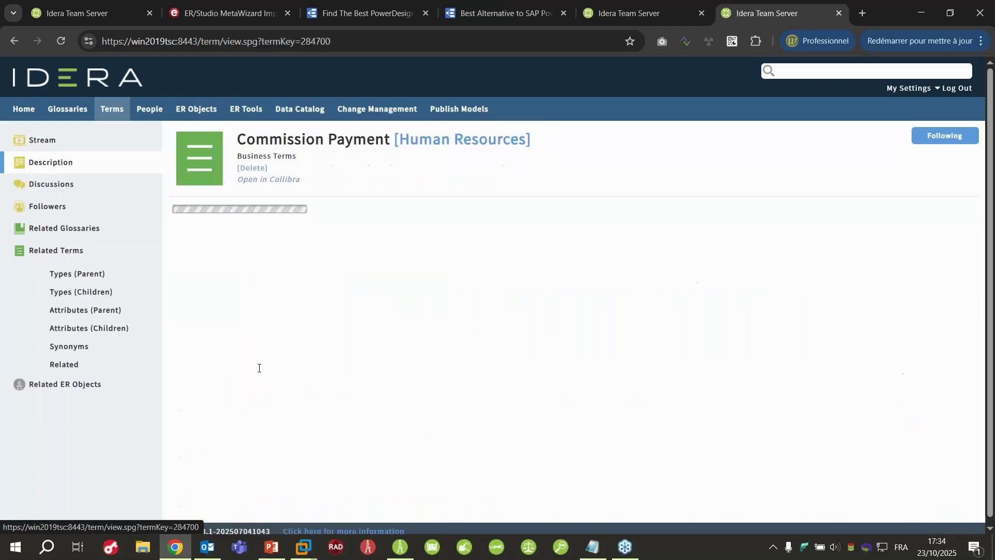
pyautogui.click(86, 384)
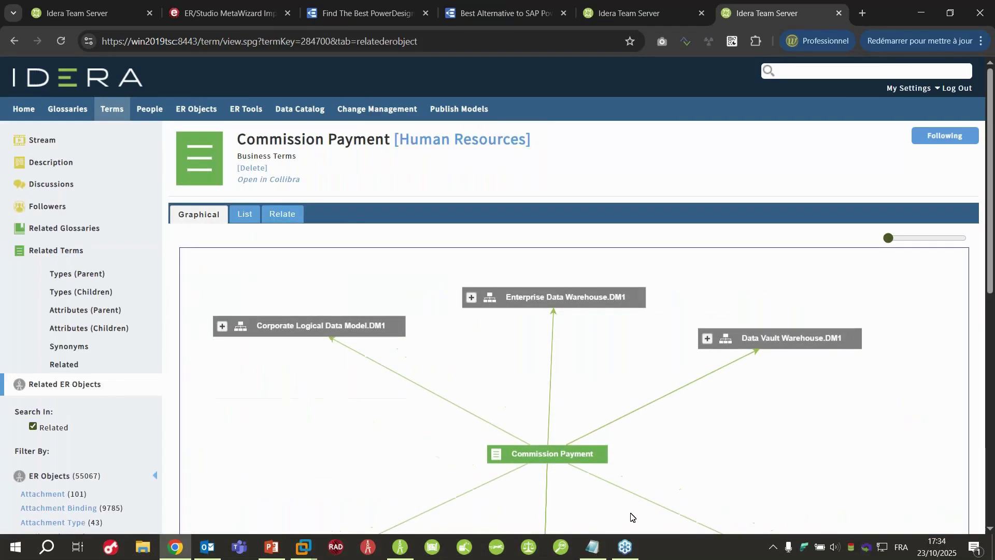
pyautogui.scroll(-1, 629, 454)
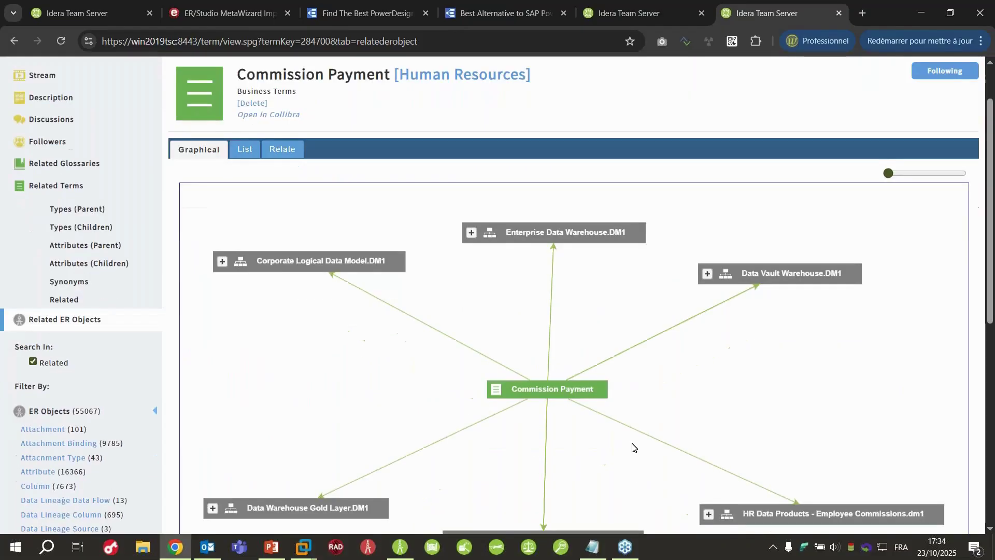
pyautogui.scroll(-1, 632, 447)
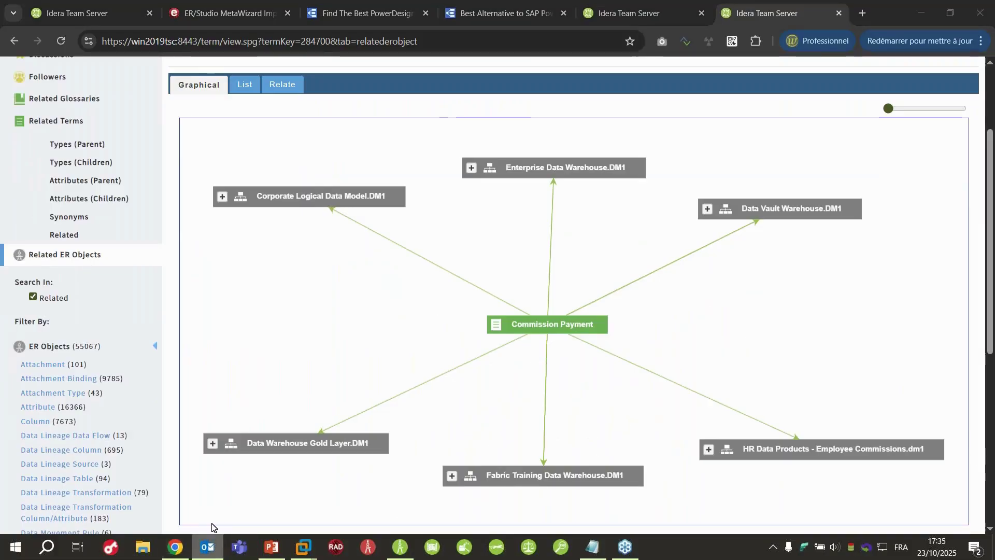
pyautogui.click(409, 400)
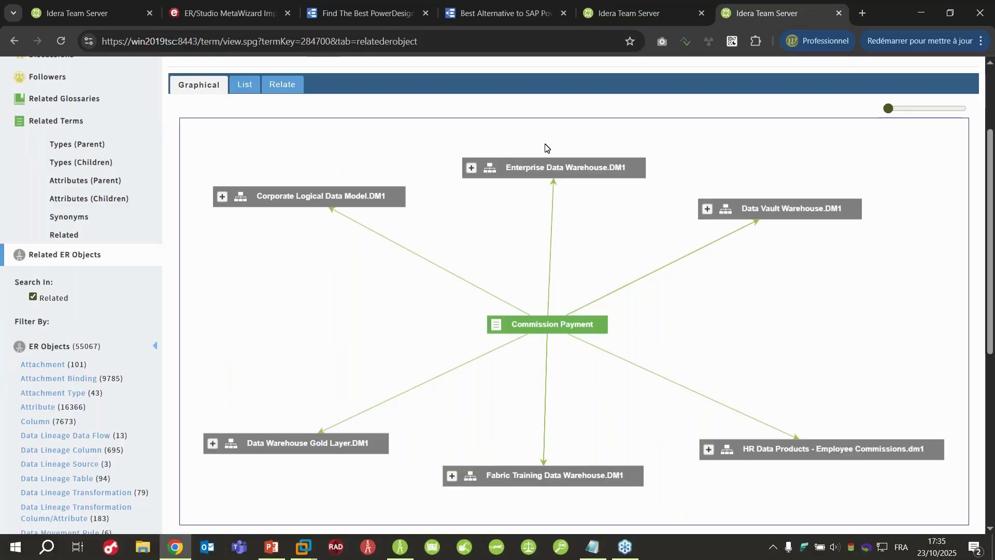
pyautogui.click(963, 109)
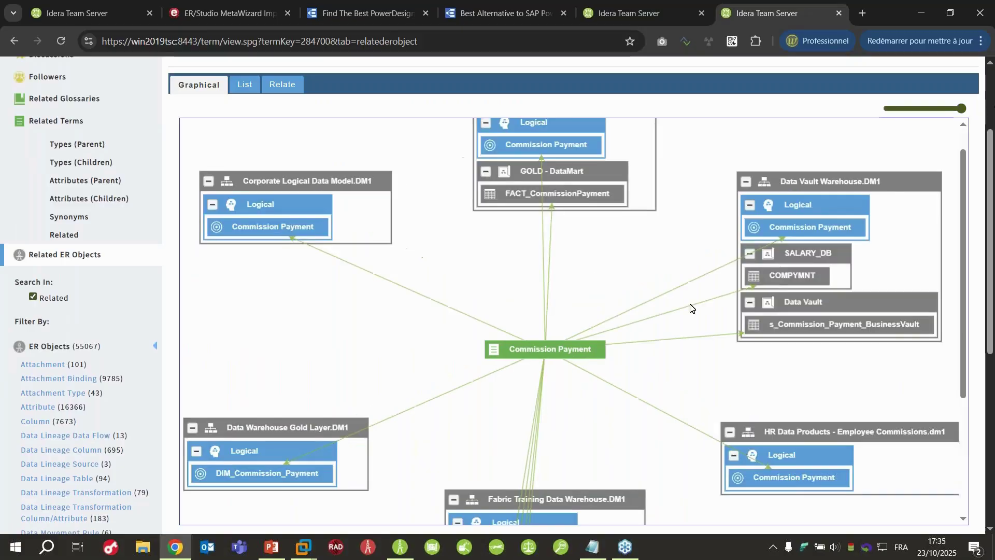
pyautogui.scroll(-1, 694, 343)
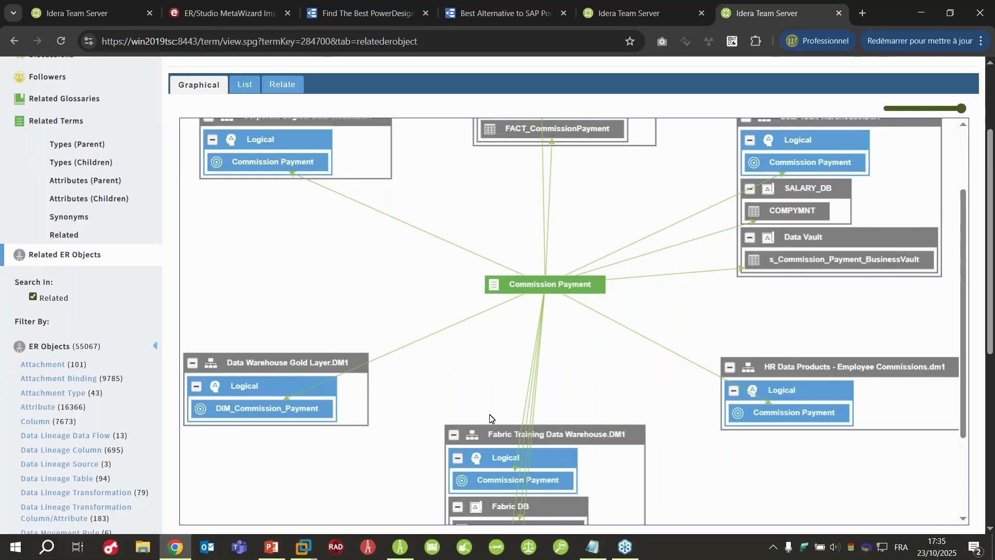
# Open the Commission Payment entity of the HR Data Products - Employee Commissions model and review its Attachments section
pyautogui.click(786, 412)
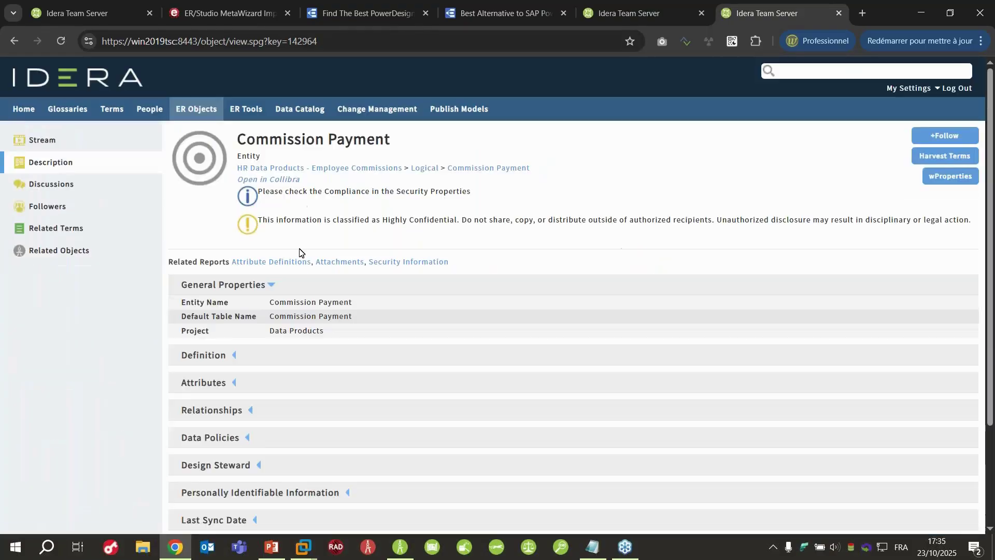
pyautogui.scroll(-2, 285, 344)
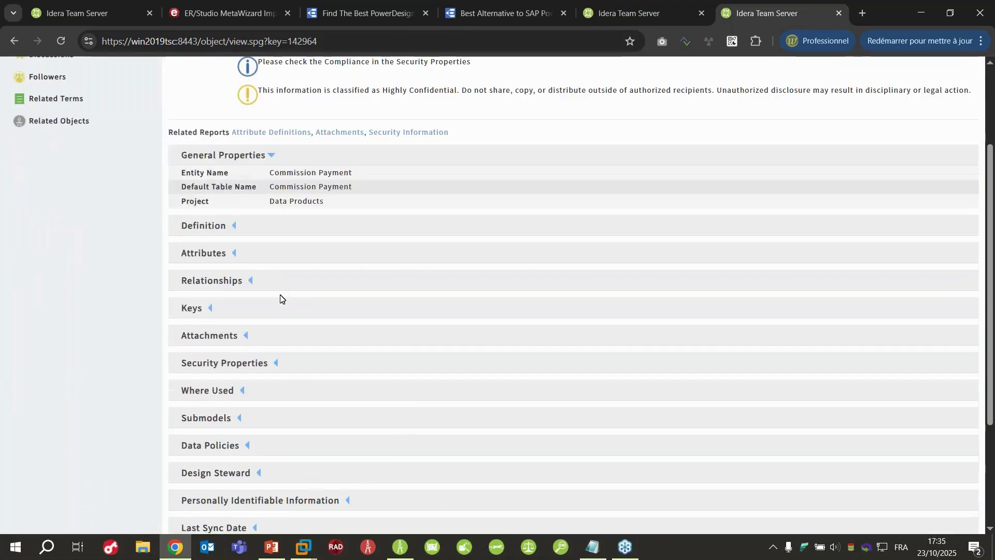
pyautogui.click(290, 338)
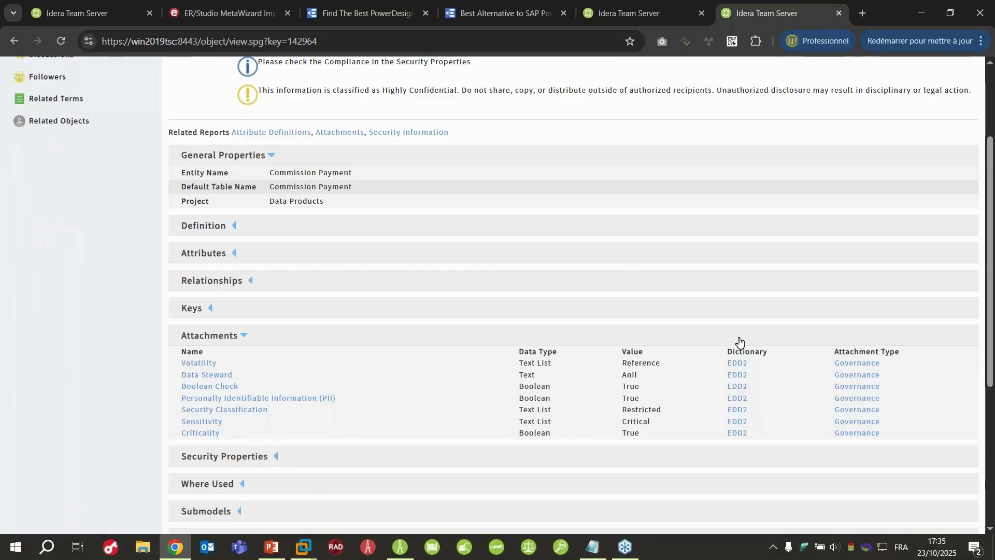
pyautogui.scroll(3, 648, 418)
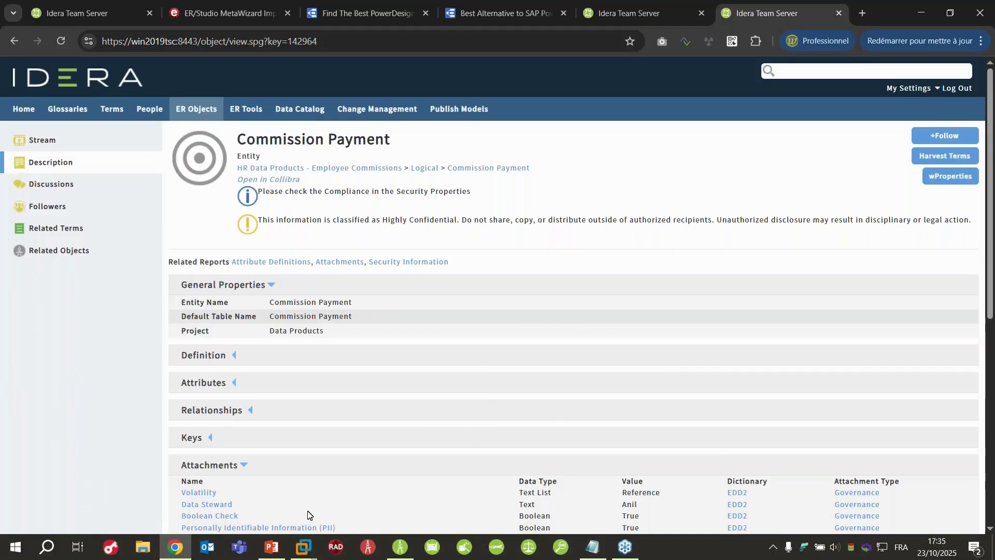
# Switch to the PowerDesigner2ERStudio.pptx presentation in PowerPoint, start the slide show from the Demo time slide and advance to Key Takeaways
pyautogui.click(271, 547)
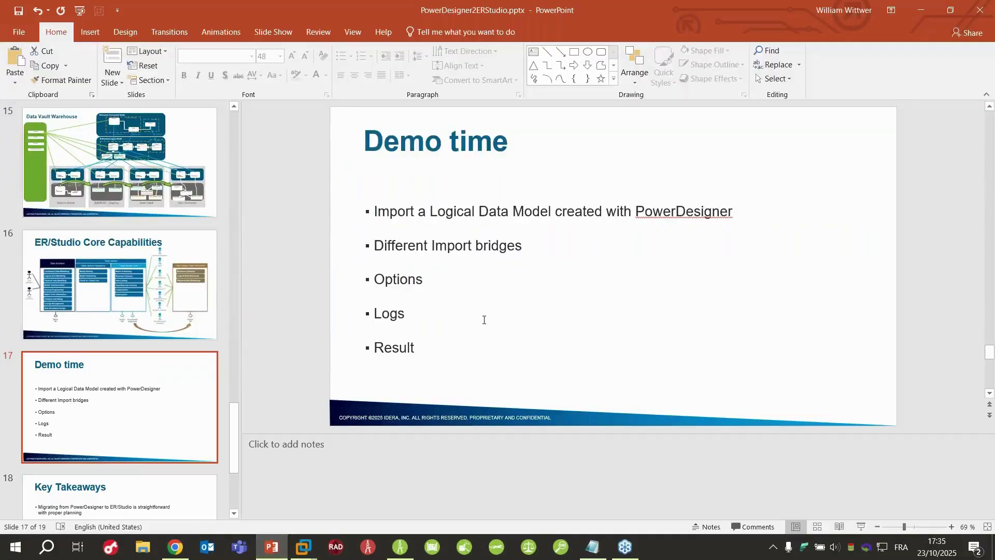
pyautogui.hotkey('shift', 'F5')
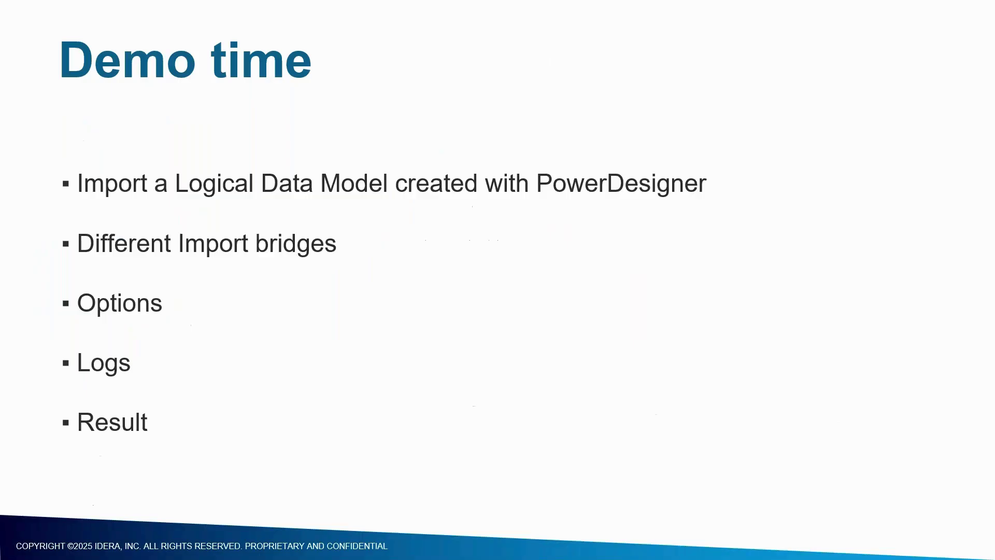
pyautogui.press('Right')
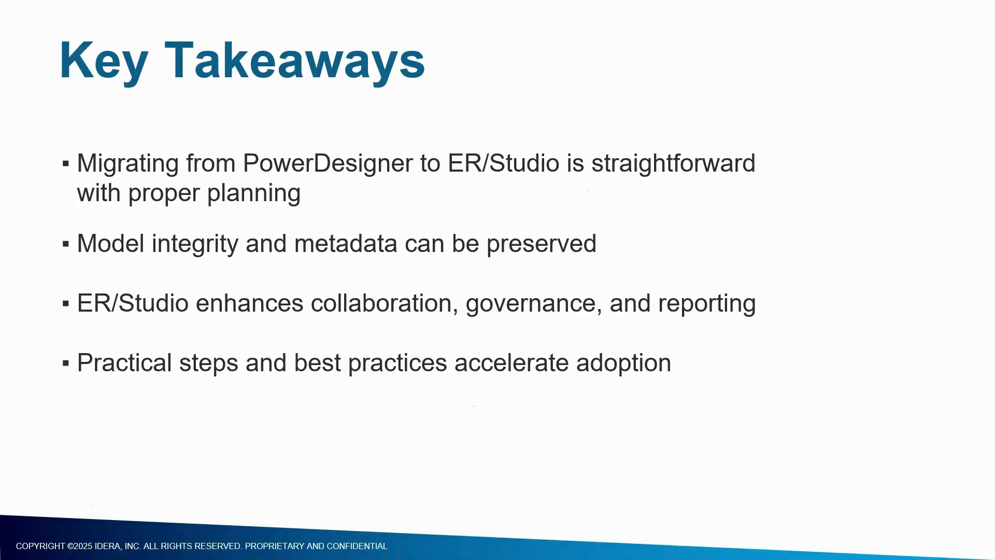